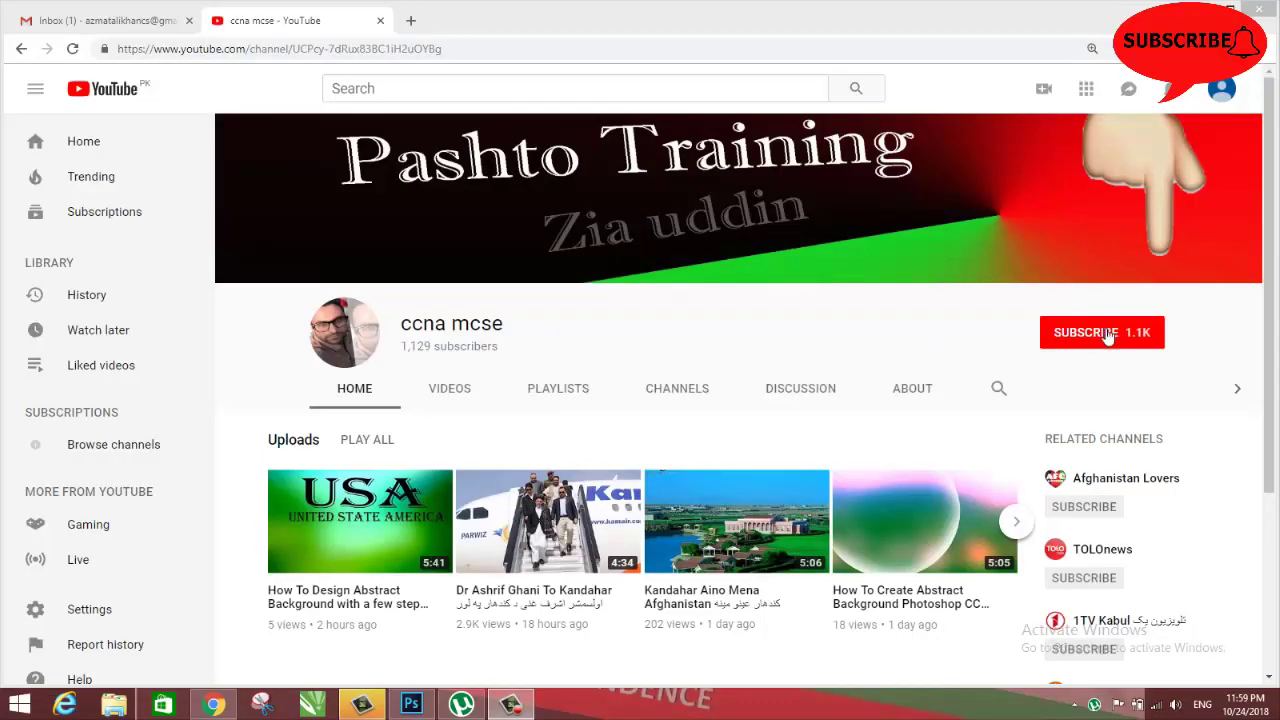
- Hit Subscribe on the ccna mcse YouTube channel page
{"action": "left_click", "coordinate": [1094, 336]}
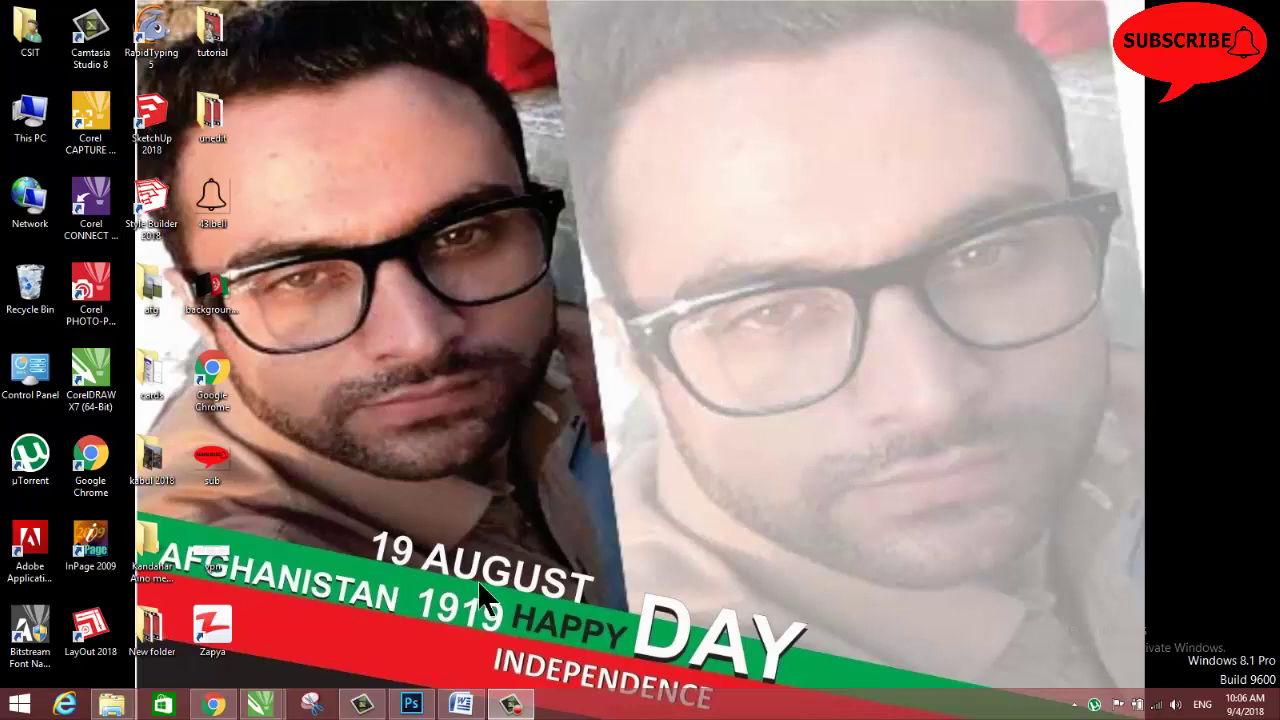
- Restore the blank Document2 Word window and switch to the Review ribbon
{"action": "left_click", "coordinate": [462, 705]}
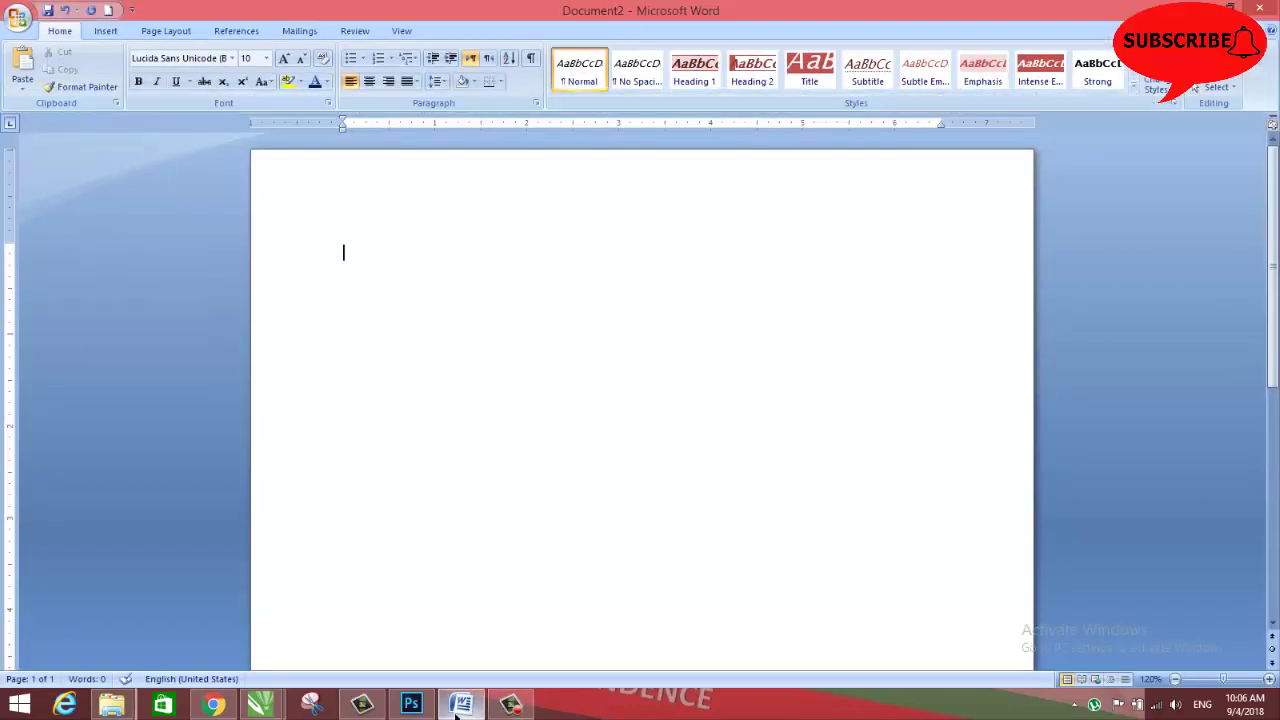
{"action": "left_click", "coordinate": [355, 32]}
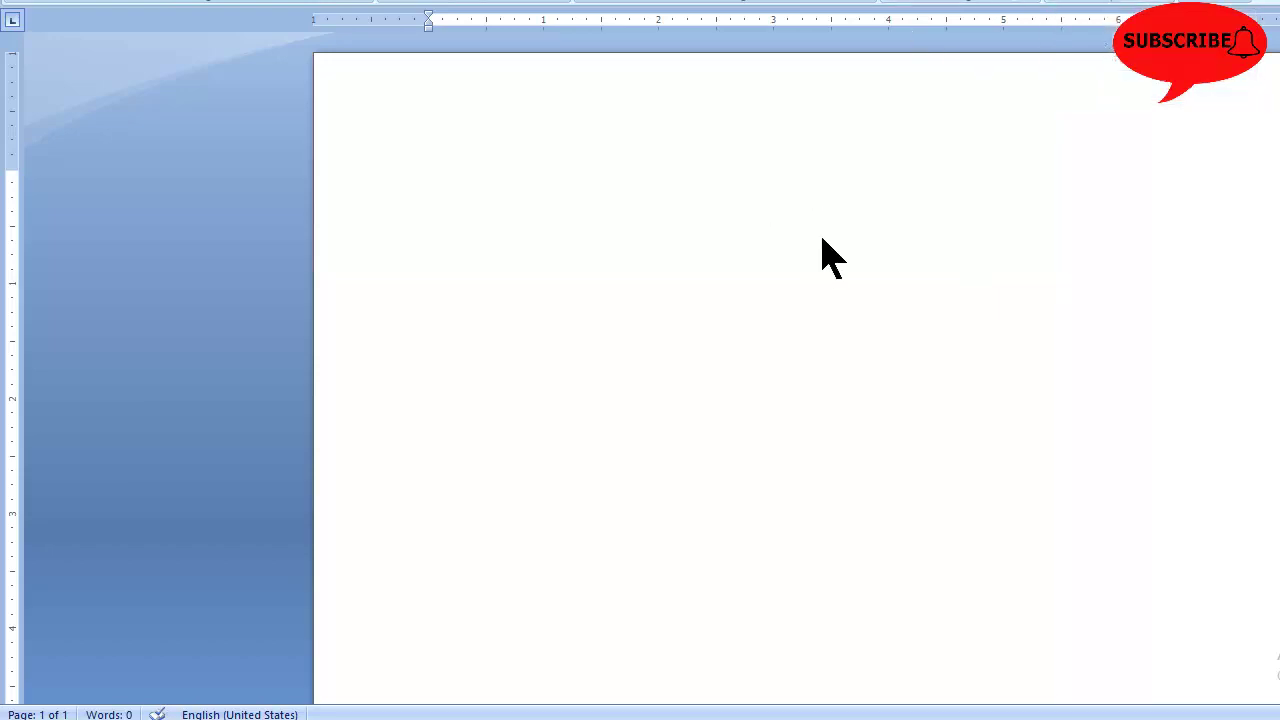
- Type 'the quicks brown fox jump over the lazy dog', copy it to six lines, then add 'vv'
{"action": "type", "text": "the"}
{"action": "type", "text": " quicks bro"}
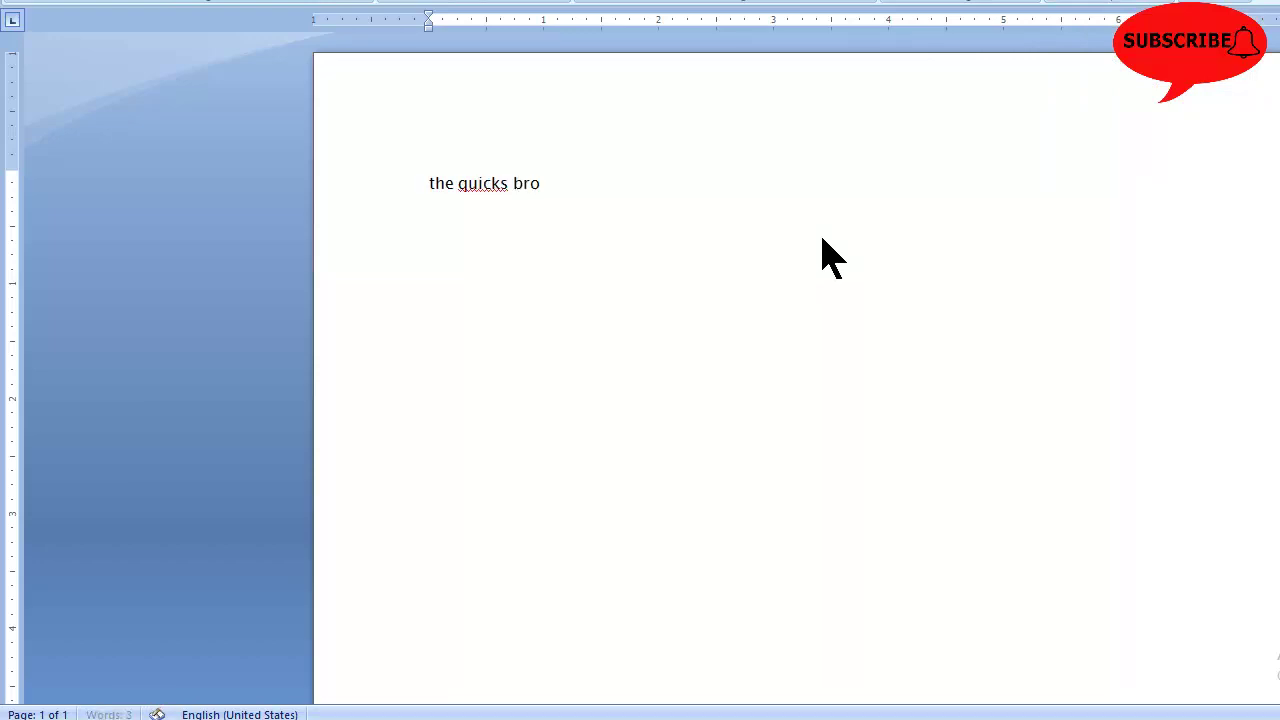
{"action": "type", "text": "wn fox jum"}
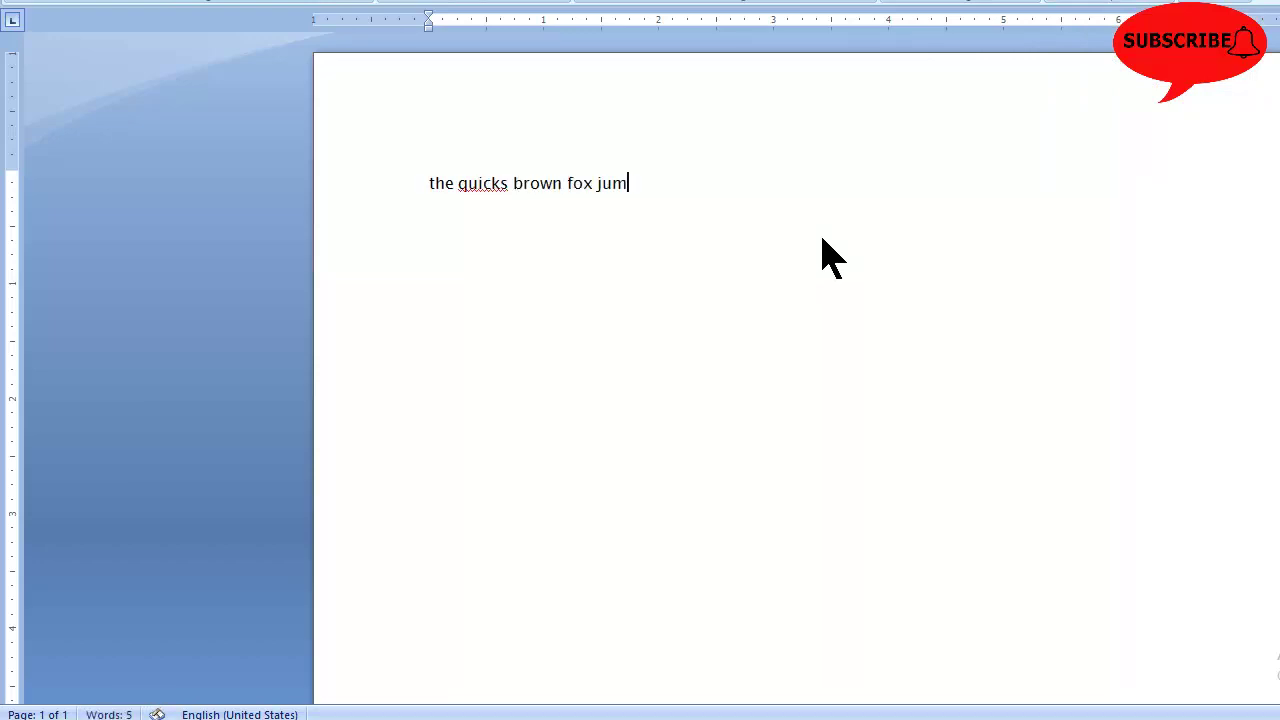
{"action": "type", "text": "p over the"}
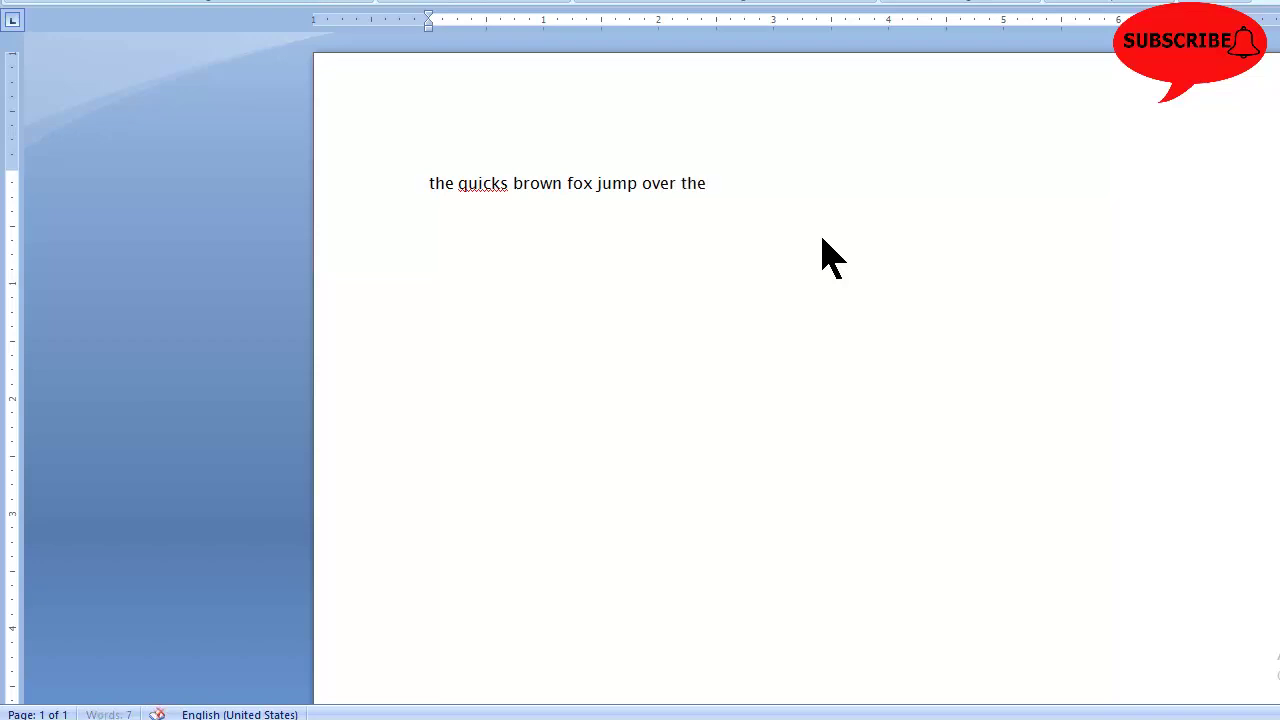
{"action": "type", "text": " lazy dog"}
{"action": "key", "text": "Return"}
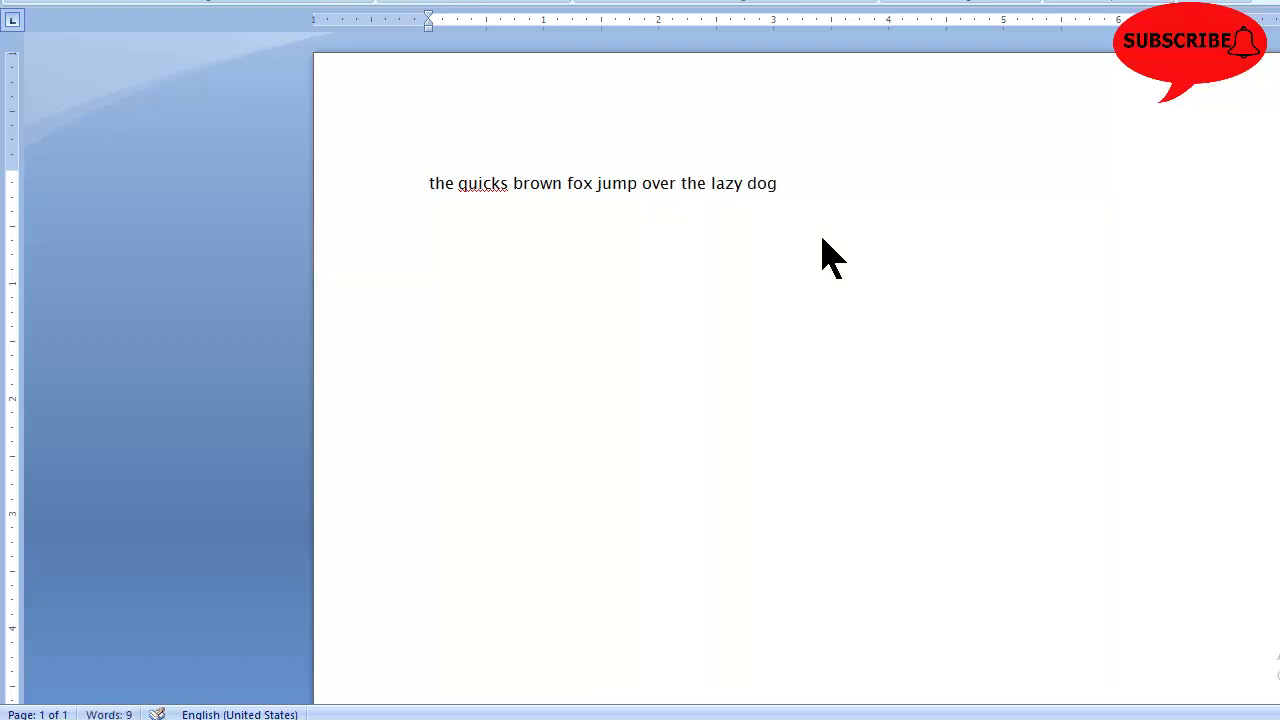
{"action": "left_click", "coordinate": [405, 192]}
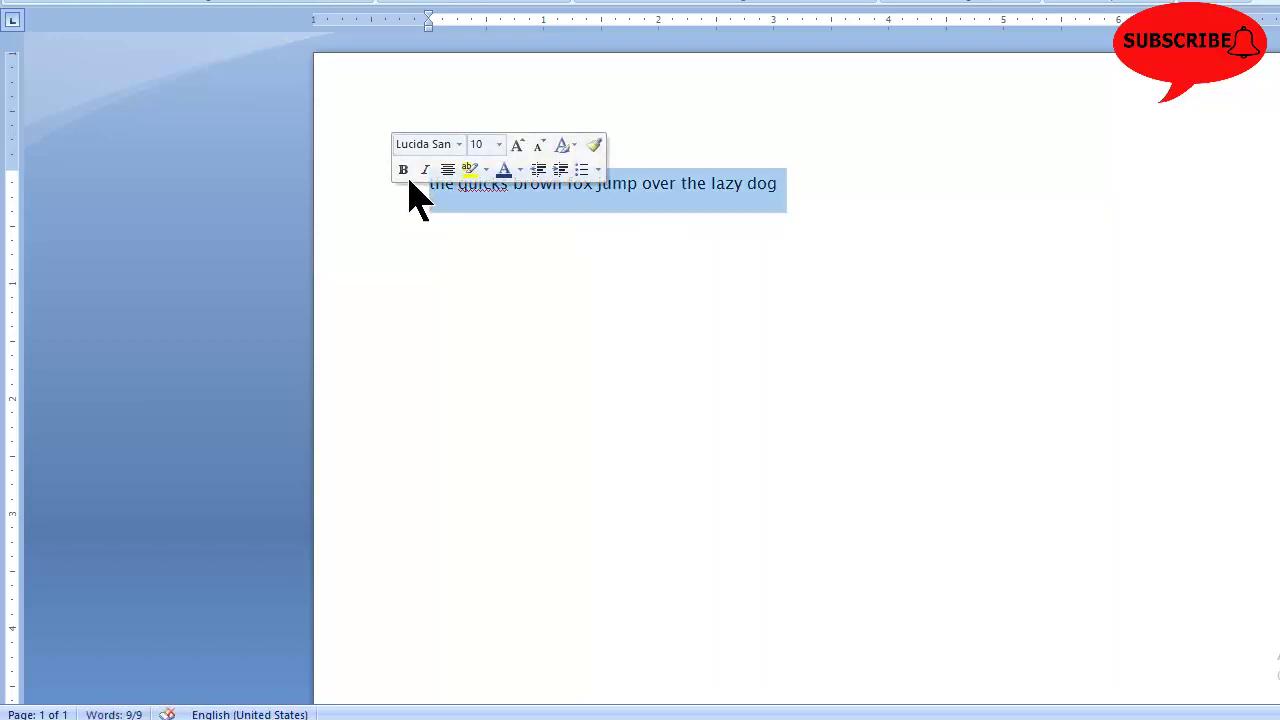
{"action": "key", "text": "ctrl+c"}
{"action": "key", "text": "ctrl+v"}
{"action": "key", "text": "ctrl+v"}
{"action": "key", "text": "ctrl+v"}
{"action": "key", "text": "ctrl+v"}
{"action": "key", "text": "ctrl+v"}
{"action": "key", "text": "ctrl+v"}
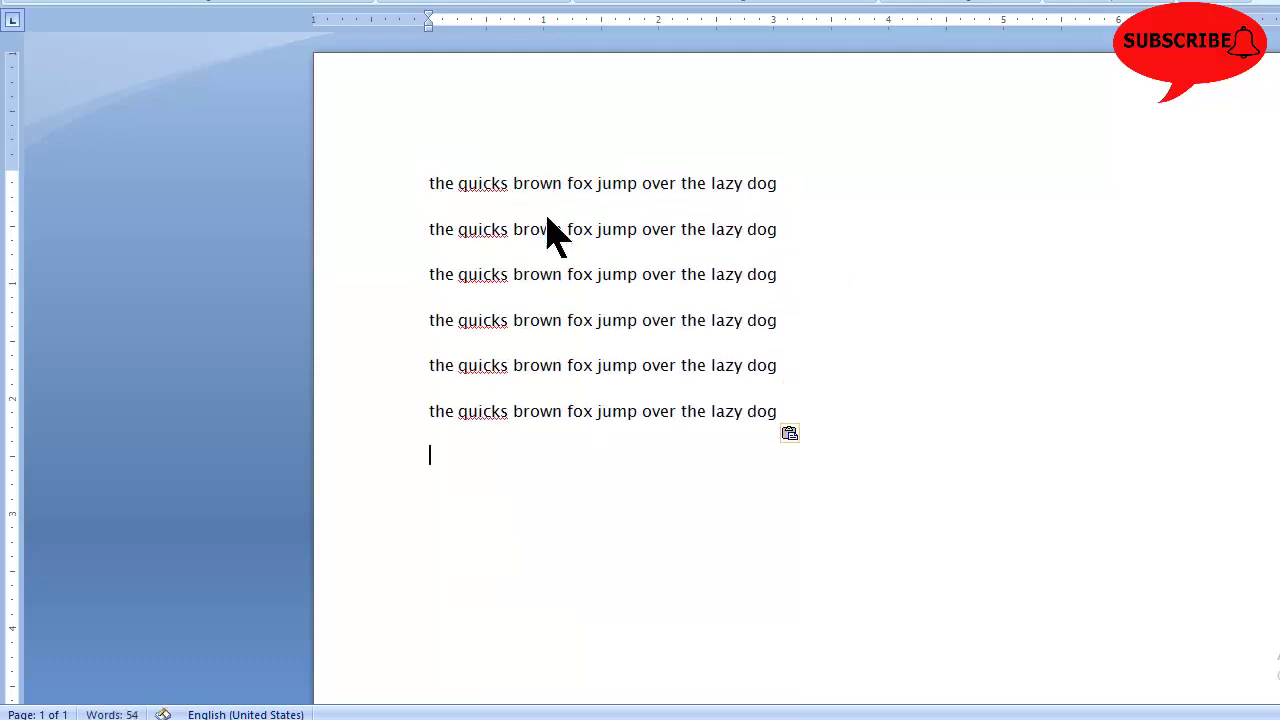
{"action": "type", "text": "vv"}
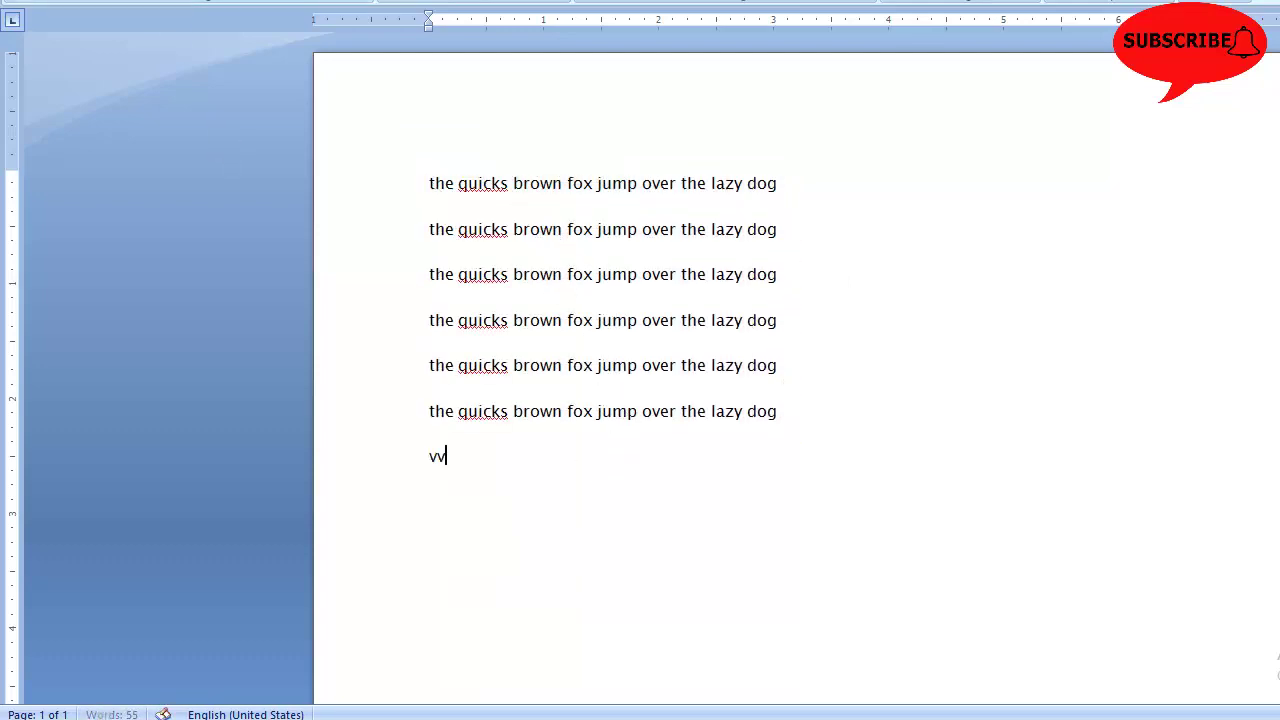
- Save the document as 'one' in the Documents folder
{"action": "key", "text": "ctrl+s"}
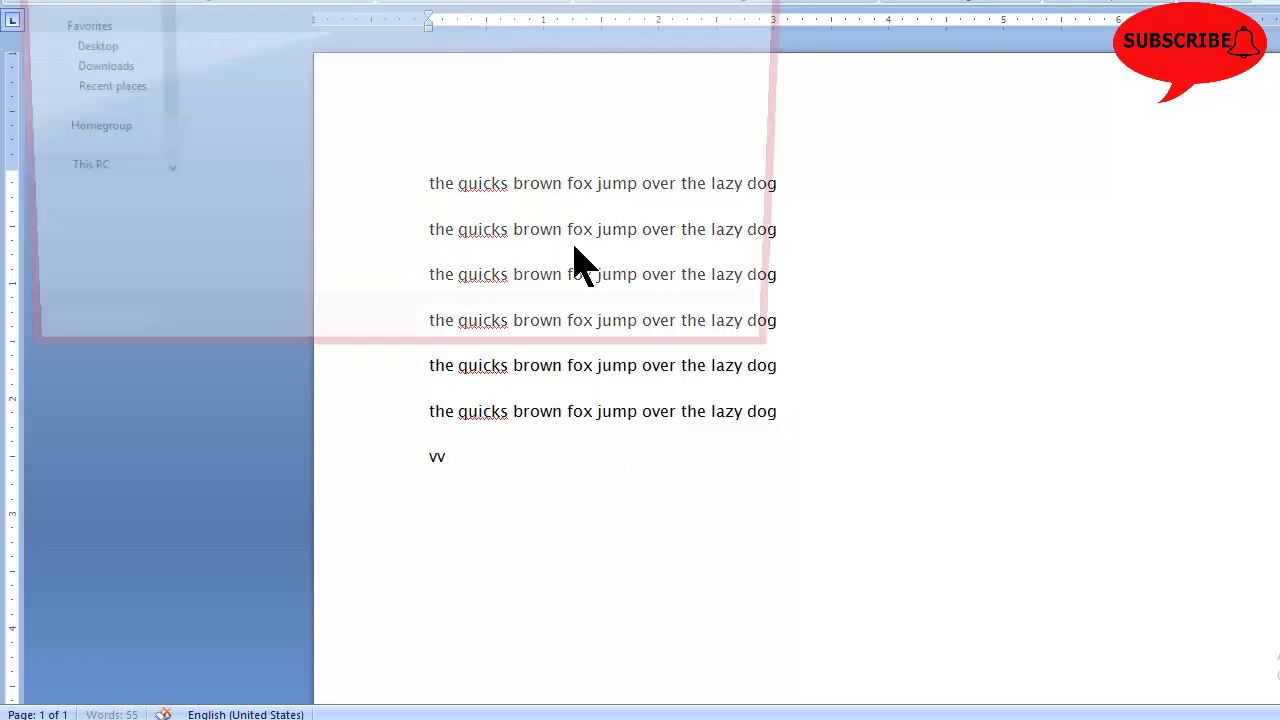
{"action": "type", "text": "one"}
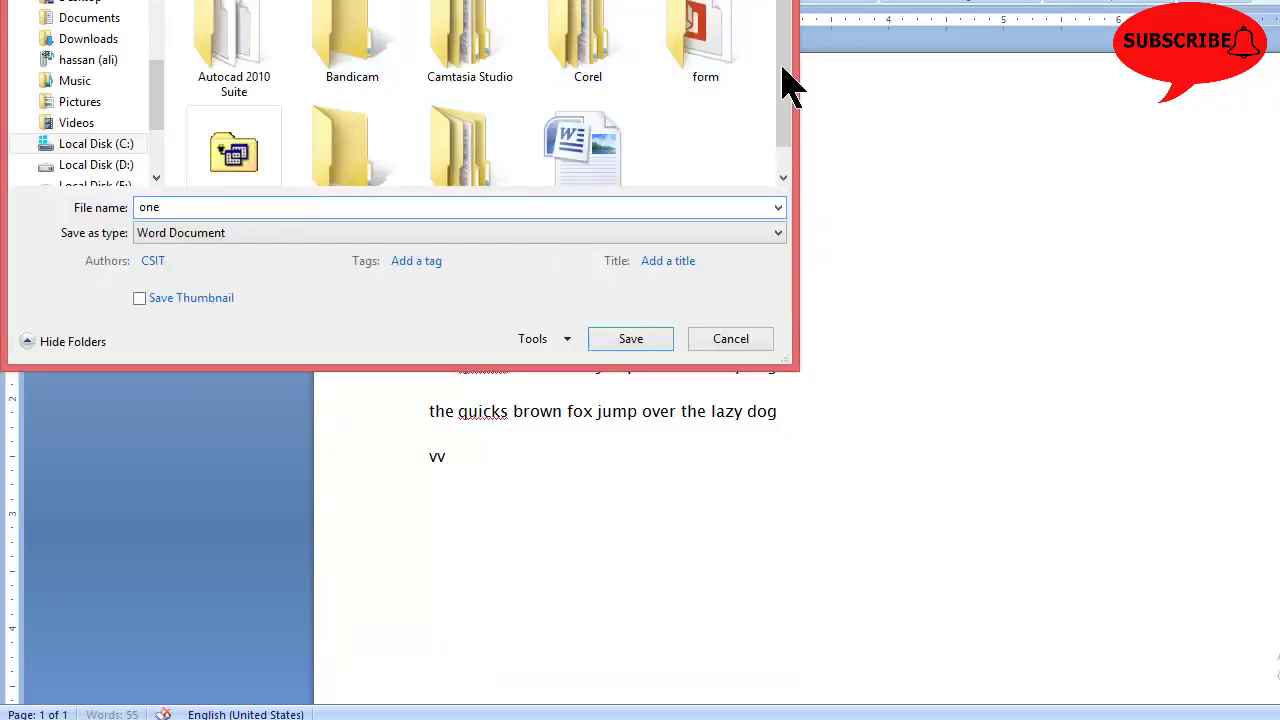
{"action": "left_click_drag", "start_coordinate": [784, 82], "coordinate": [784, 150]}
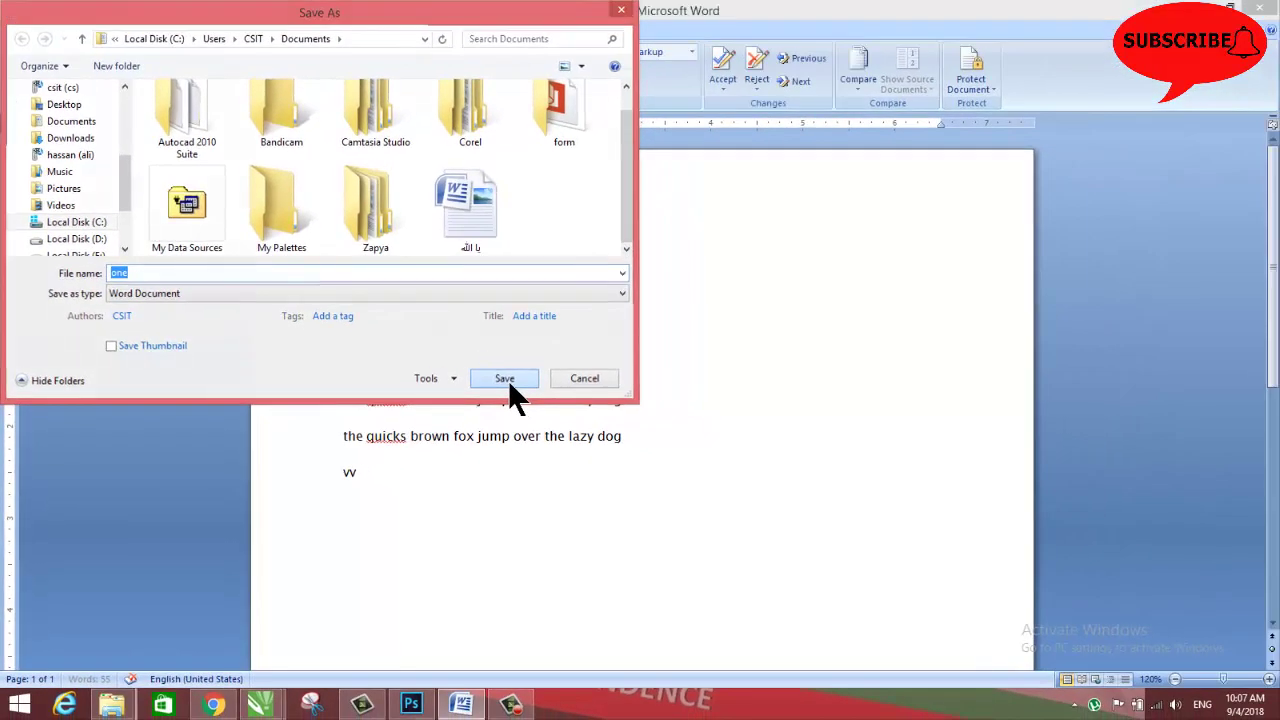
{"action": "left_click", "coordinate": [505, 379]}
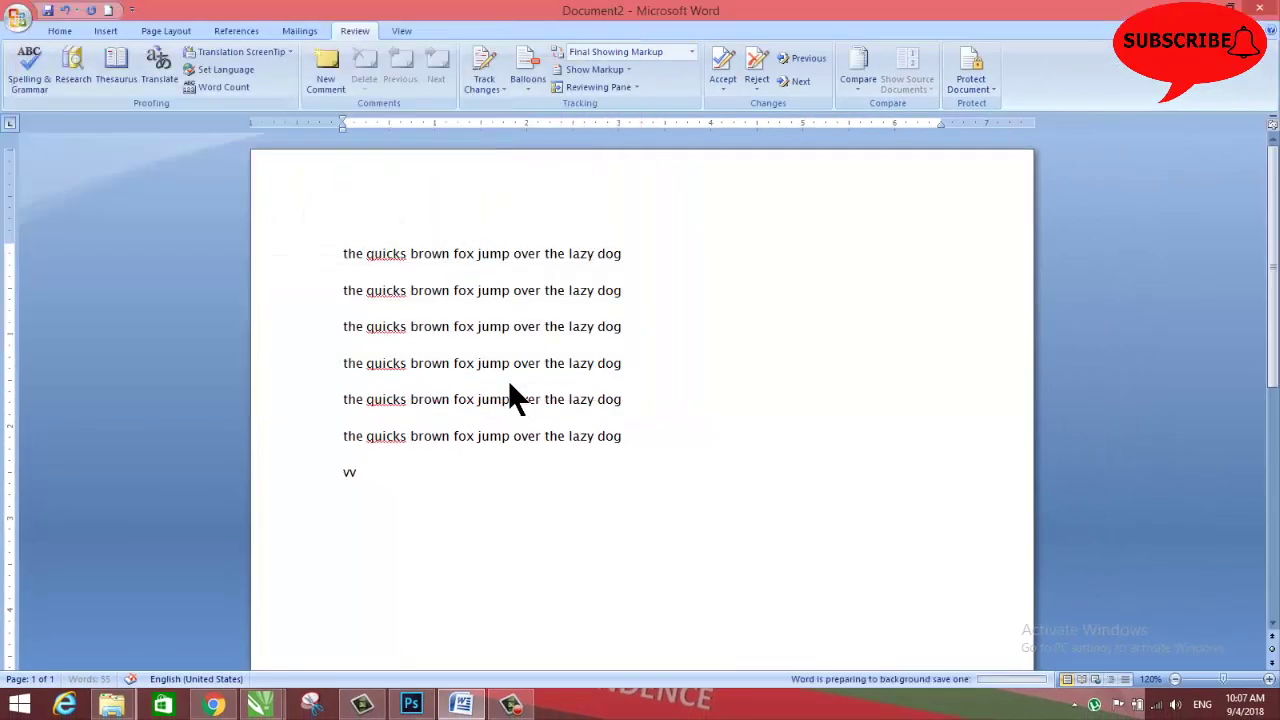
- Insert three gibberish lines after the third line: 'sdkl;jf kl;asdfasd', 'fsdk fjasdk;fasd', 'fasdk fjasdkl;fjasf'
{"action": "left_click", "coordinate": [628, 335]}
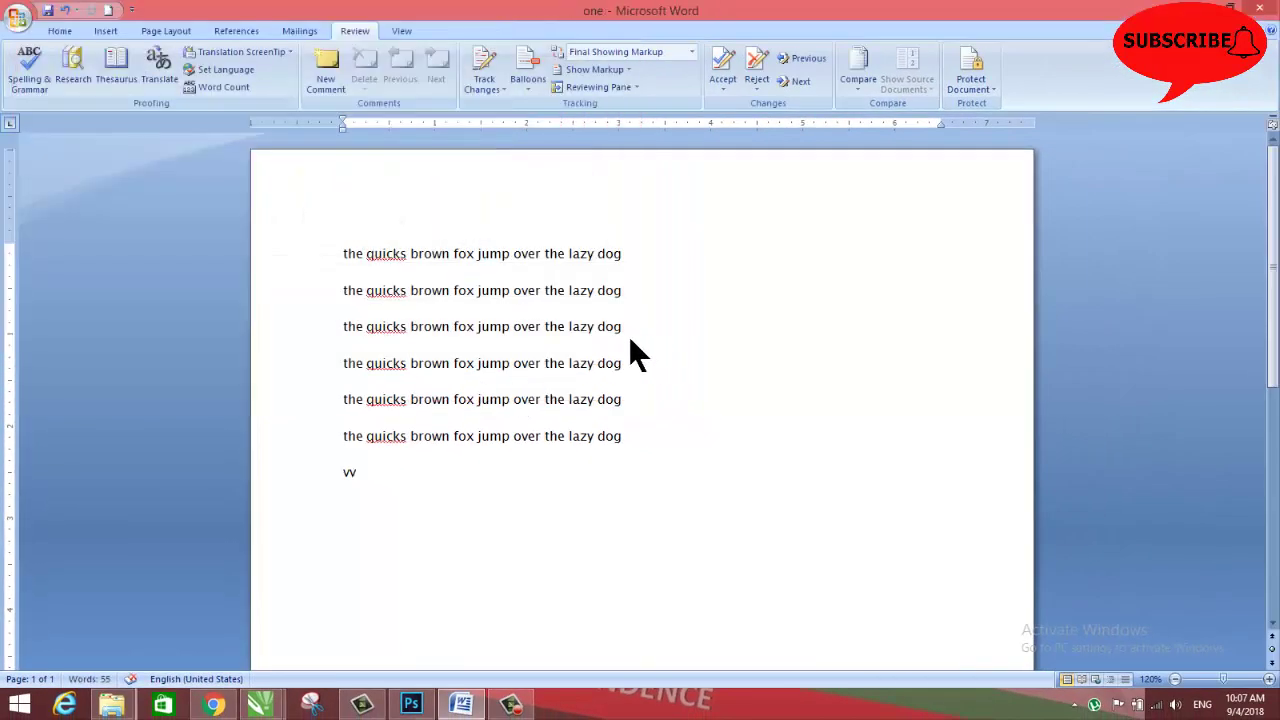
{"action": "key", "text": "Return"}
{"action": "type", "text": "sdkl;jf kl;asdfasd"}
{"action": "key", "text": "Return"}
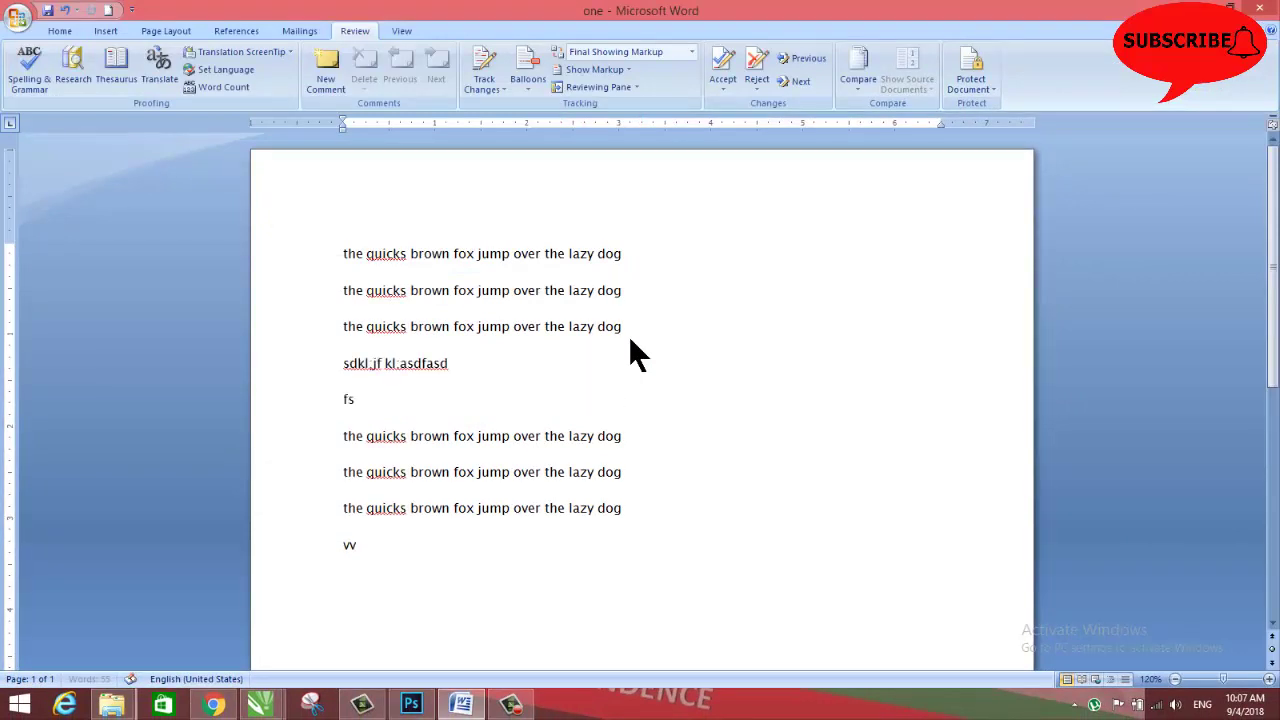
{"action": "type", "text": "fsdk fjasdk;fasd"}
{"action": "key", "text": "Return"}
{"action": "type", "text": "fasdk fjasdkl;fjasf"}
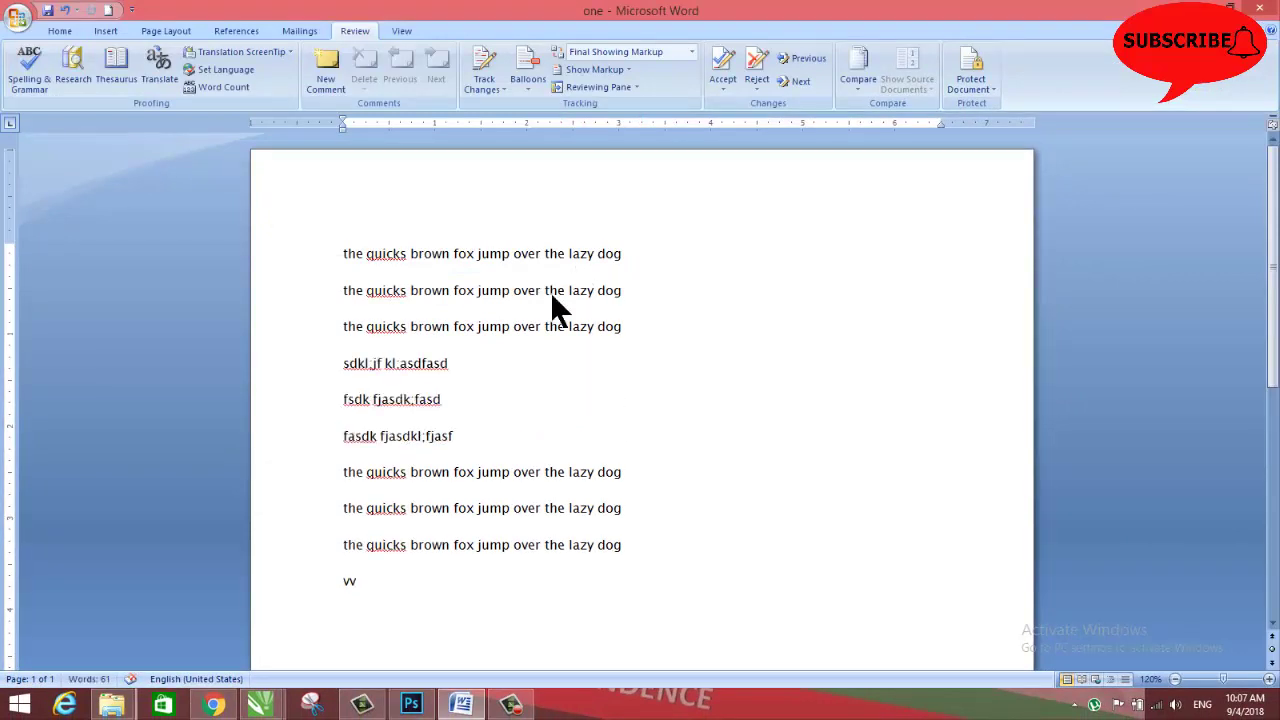
- Make the text from 'brown' on line 1 to 'over' on line 2 bold, italic and underlined
{"action": "left_click_drag", "start_coordinate": [546, 291], "coordinate": [440, 280]}
{"action": "left_click", "coordinate": [64, 33]}
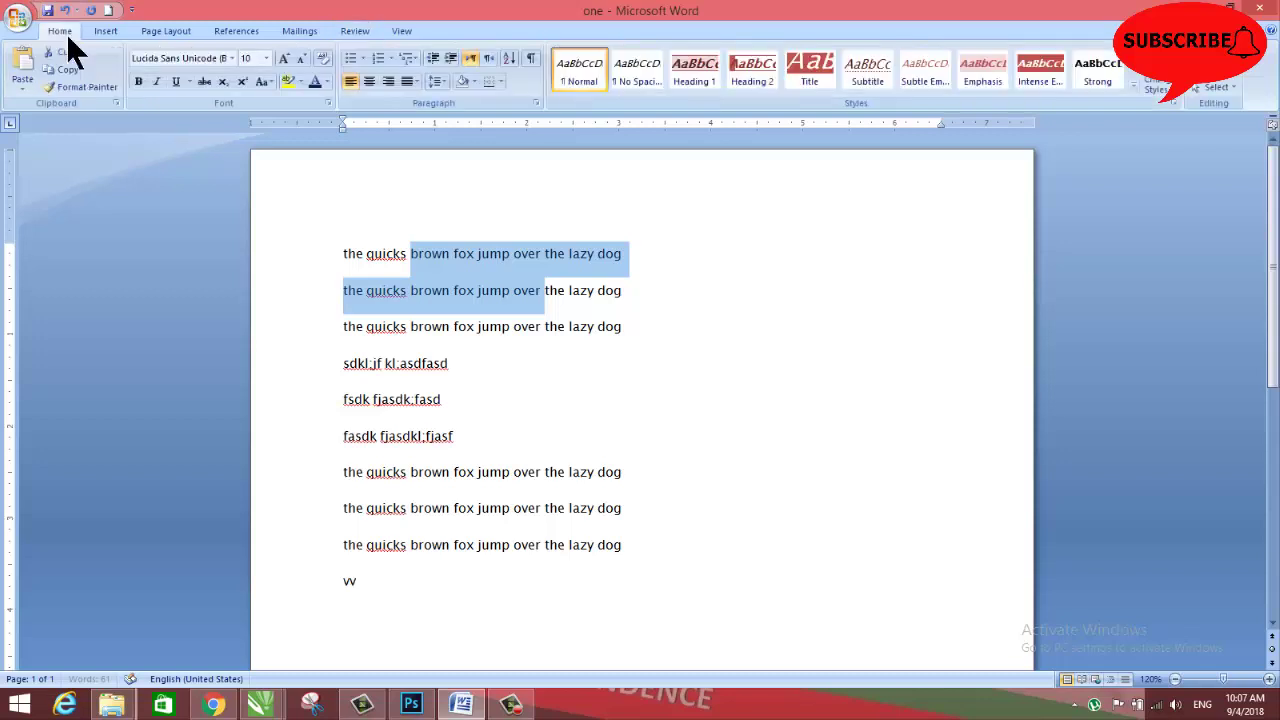
{"action": "left_click", "coordinate": [138, 82]}
{"action": "left_click", "coordinate": [157, 81]}
{"action": "left_click", "coordinate": [176, 81]}
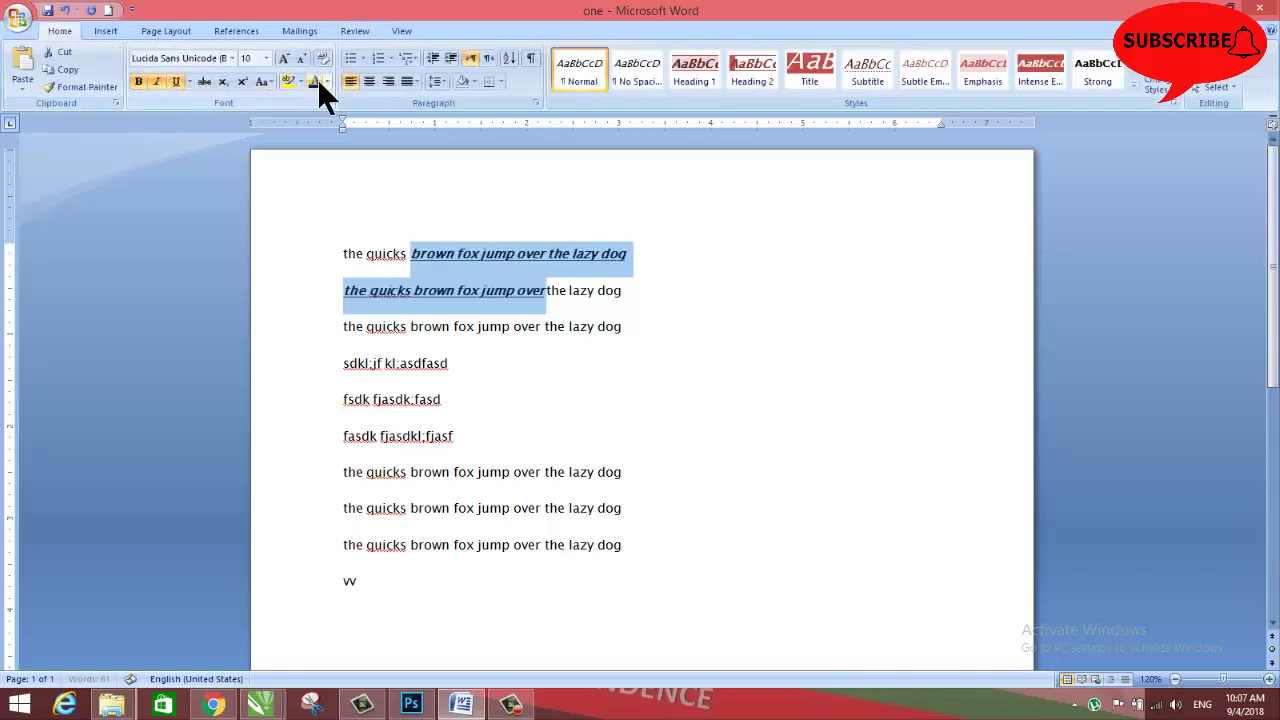
- Grow the font of 'brown' on line 7 through 'jump' on line 9 to 12 pt
{"action": "left_click_drag", "start_coordinate": [488, 543], "coordinate": [436, 493]}
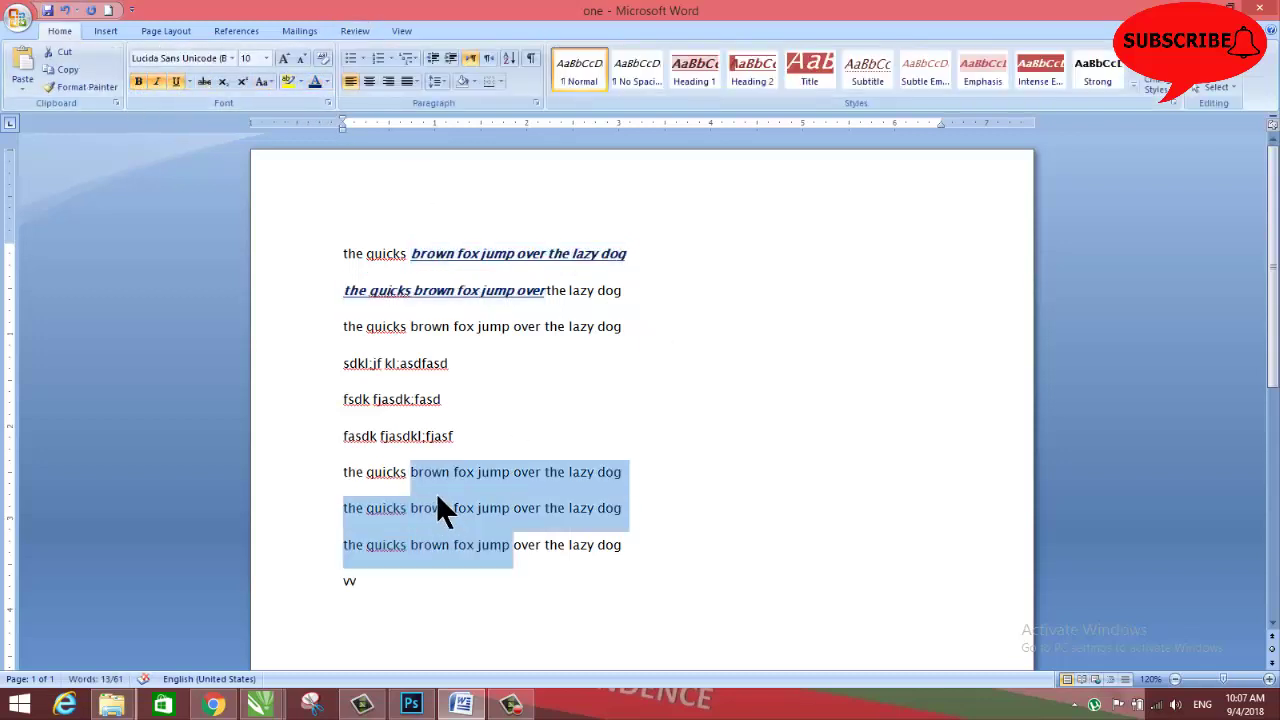
{"action": "left_click", "coordinate": [284, 58]}
{"action": "left_click", "coordinate": [615, 515]}
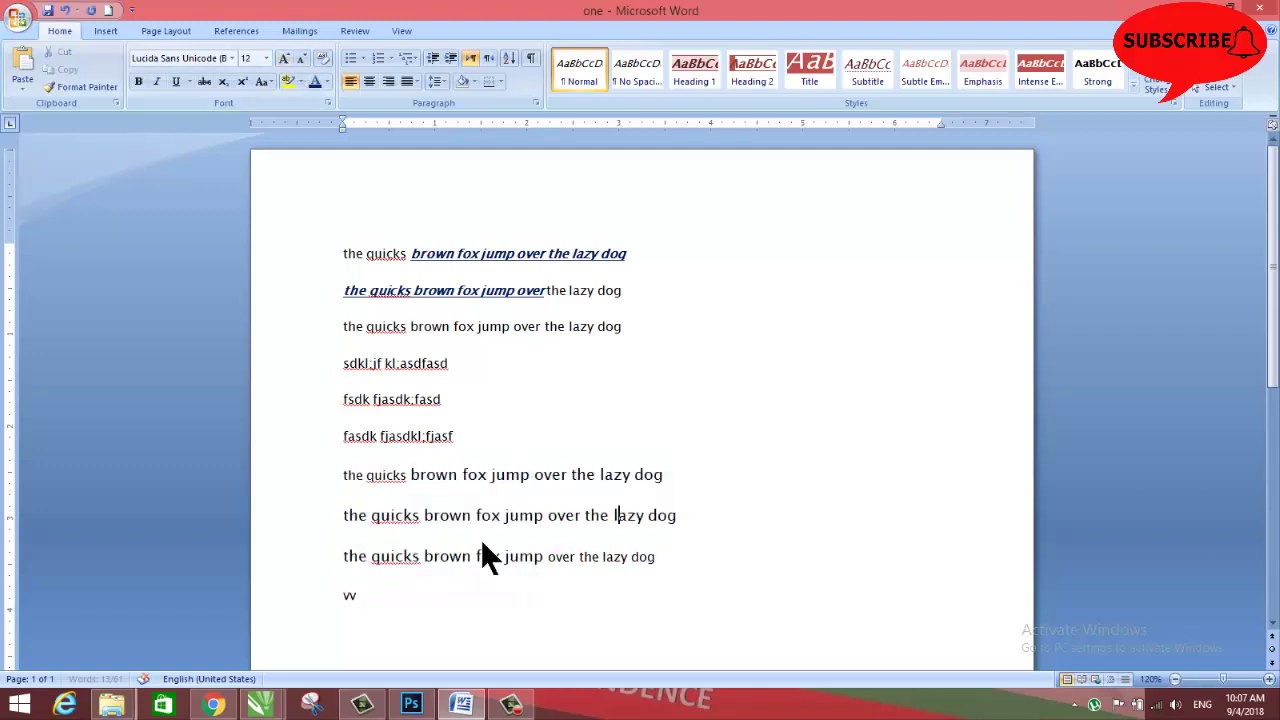
- Save the edited document as a new Word file named 'two'
{"action": "left_click", "coordinate": [20, 24]}
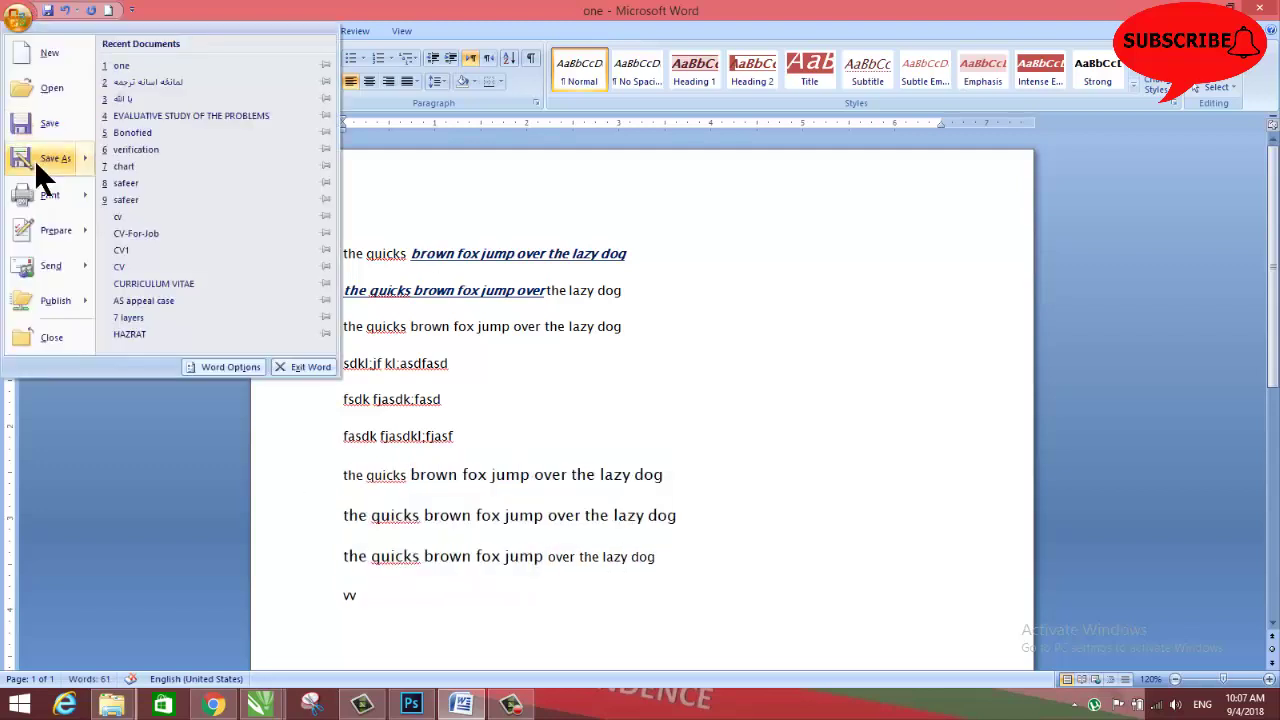
{"action": "key", "text": "Escape"}
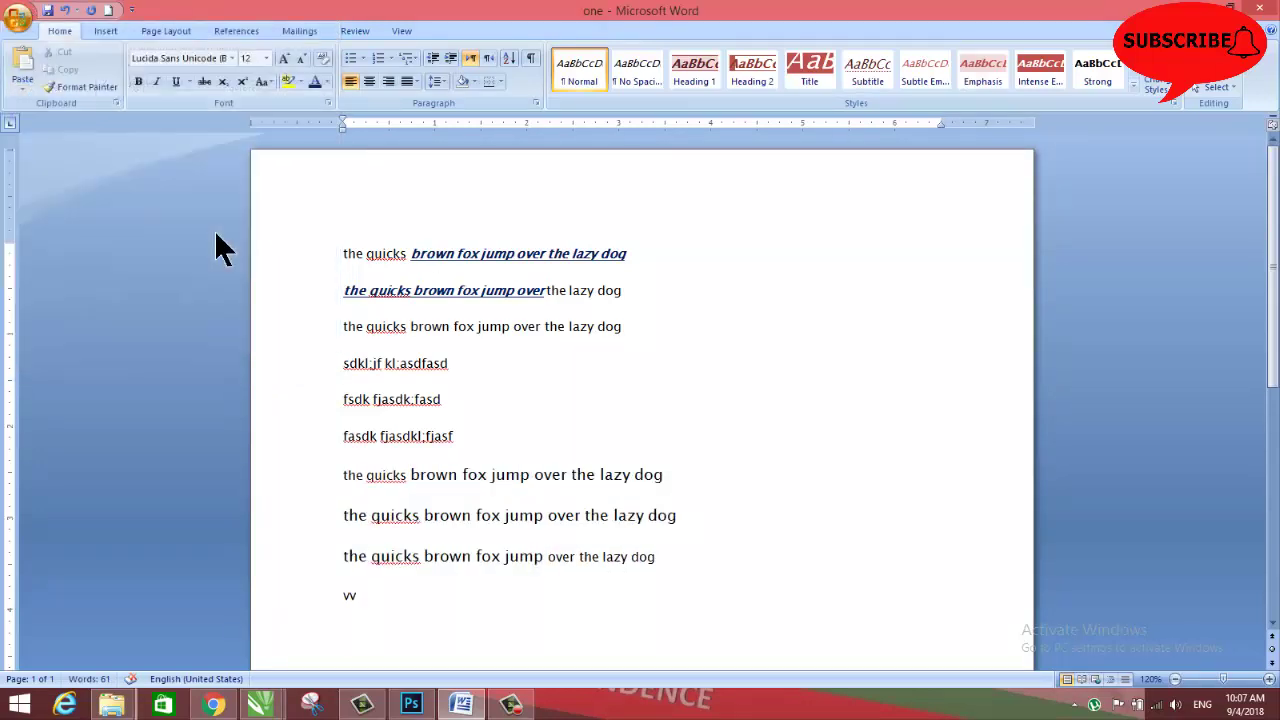
{"action": "key", "text": "F12"}
{"action": "type", "text": "two"}
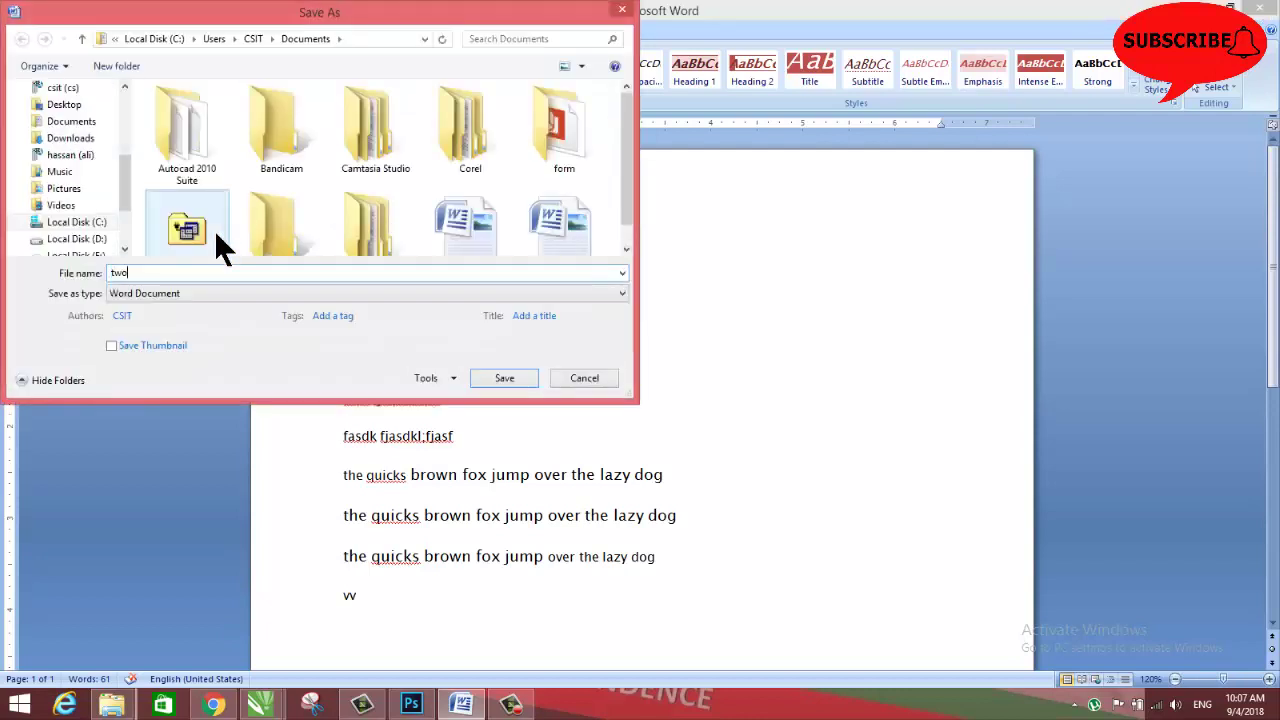
{"action": "left_click", "coordinate": [515, 381]}
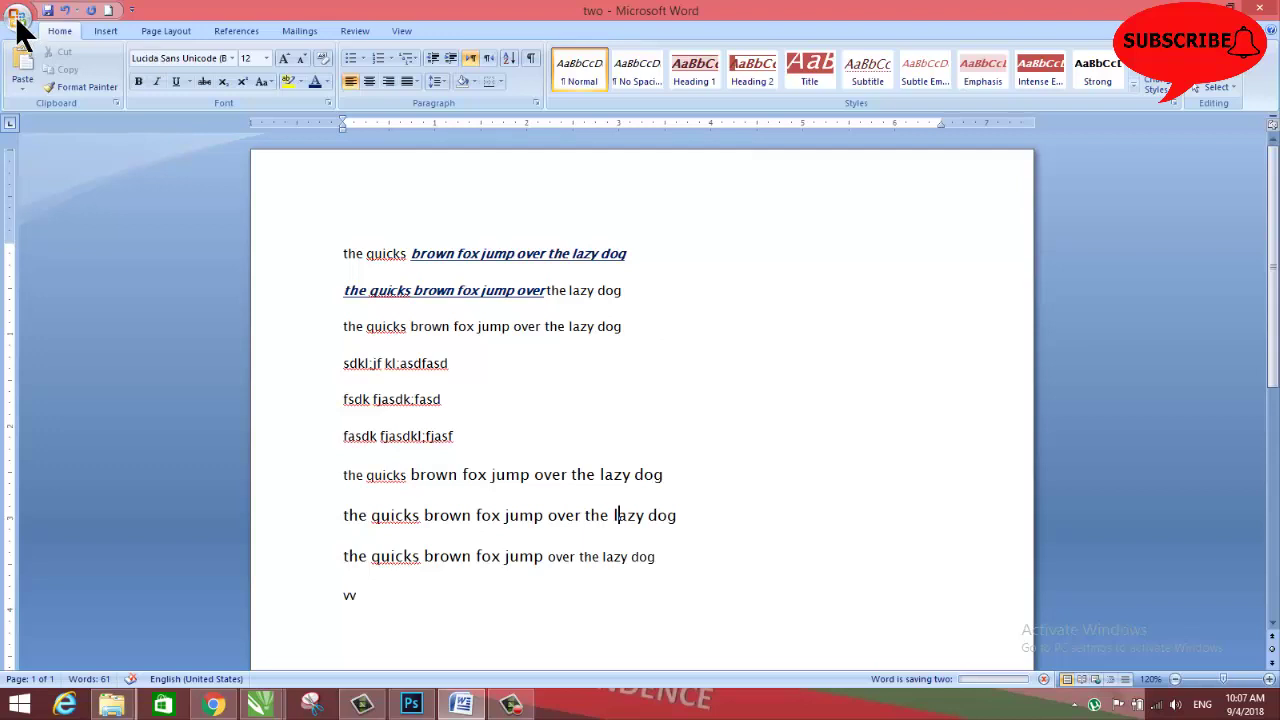
- Close the current document and, in Compare Documents, choose 'one' as the original
{"action": "left_click", "coordinate": [18, 22]}
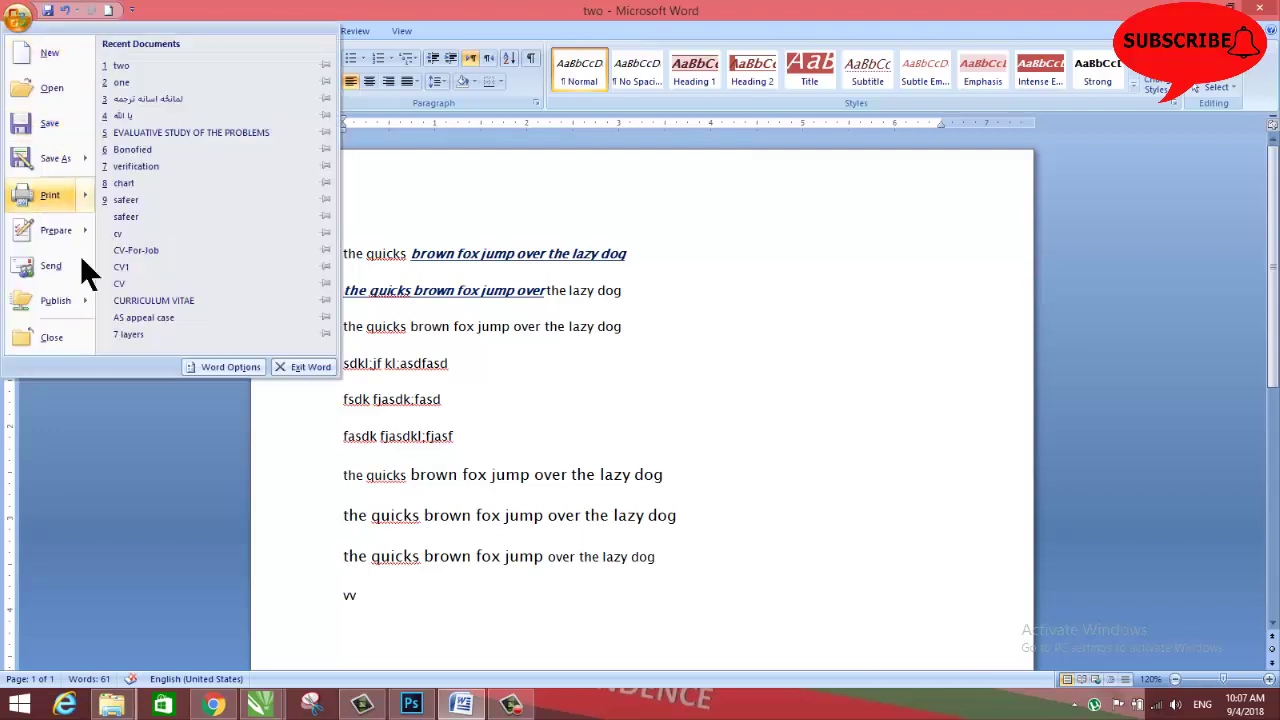
{"action": "left_click", "coordinate": [66, 332]}
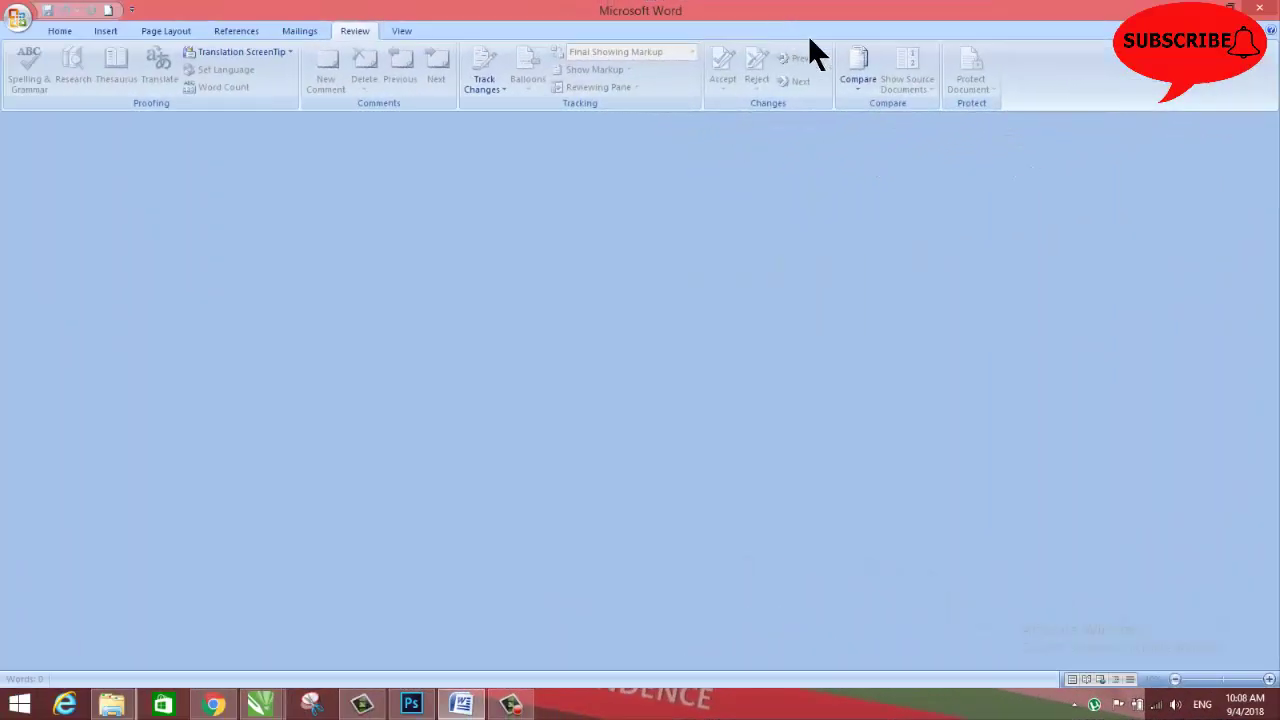
{"action": "left_click", "coordinate": [854, 84]}
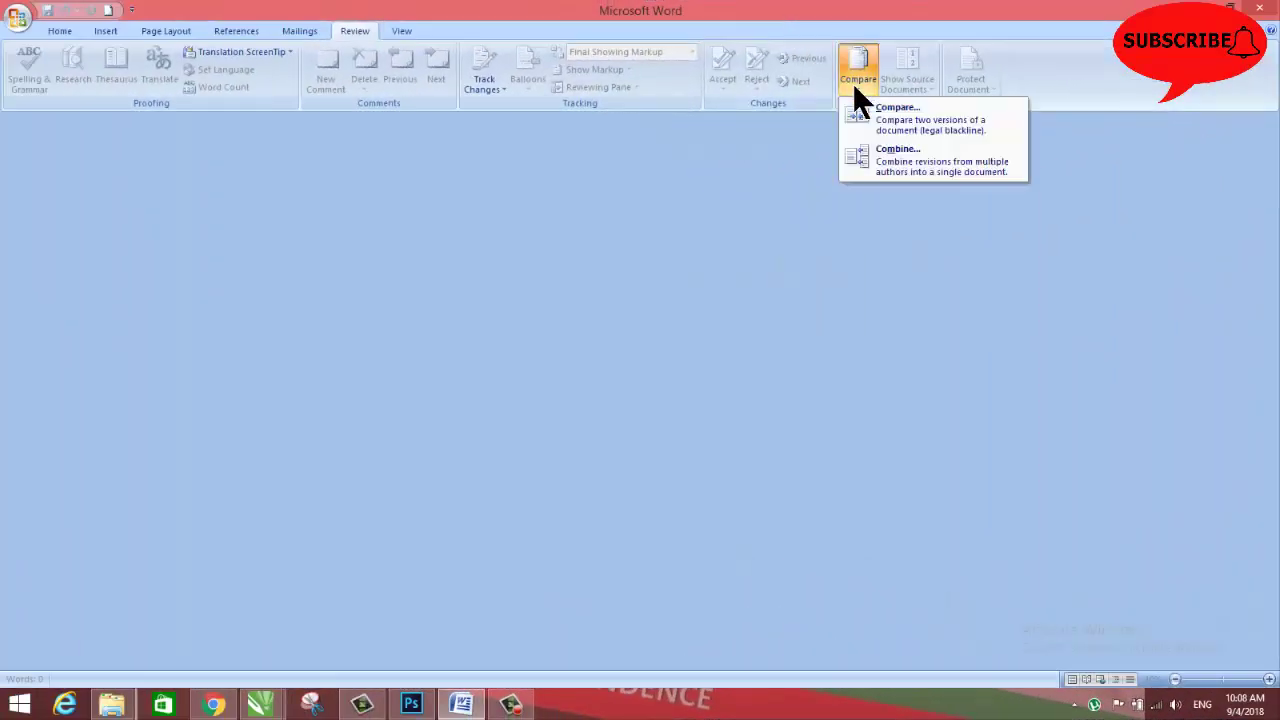
{"action": "left_click", "coordinate": [900, 128]}
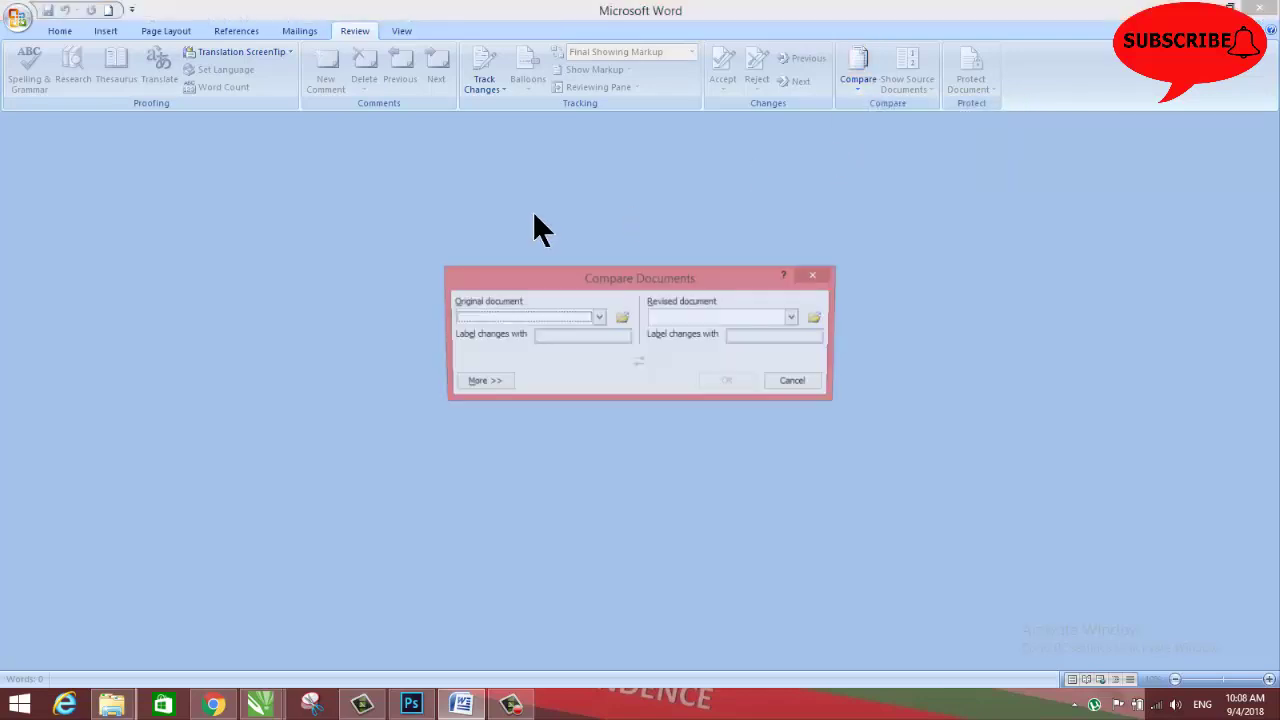
{"action": "left_click", "coordinate": [598, 318]}
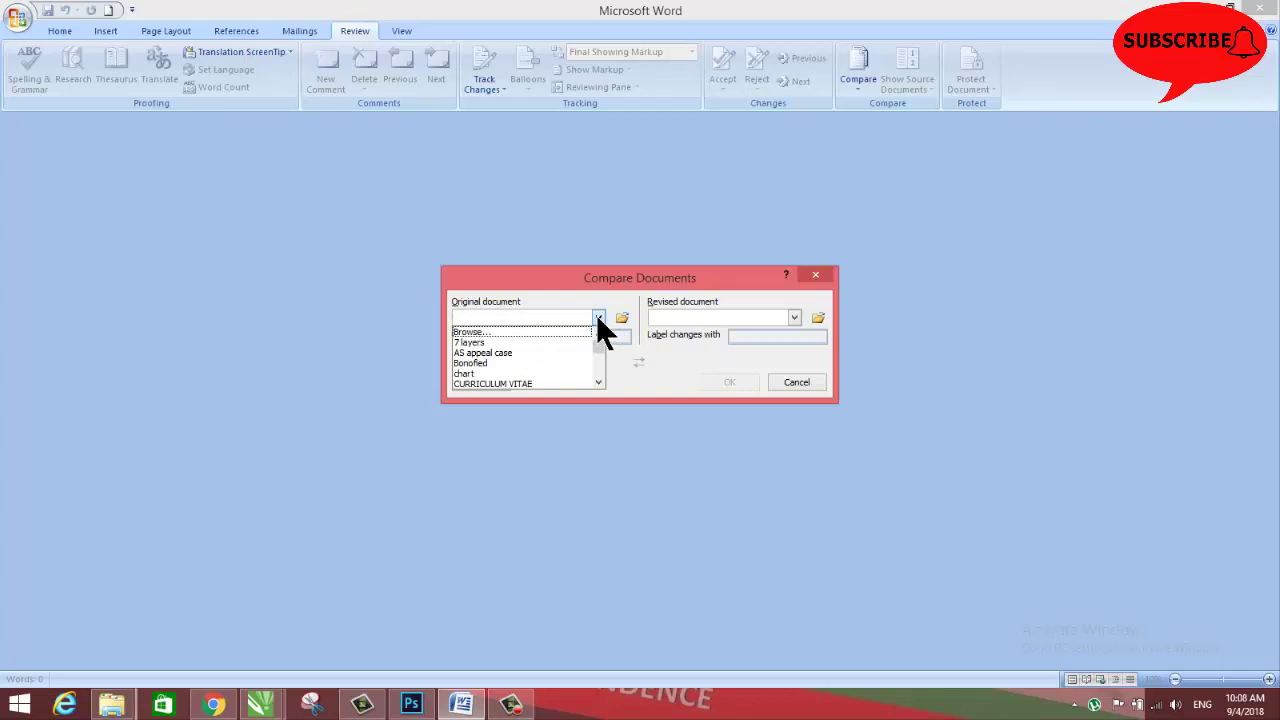
{"action": "left_click_drag", "start_coordinate": [598, 337], "coordinate": [599, 369]}
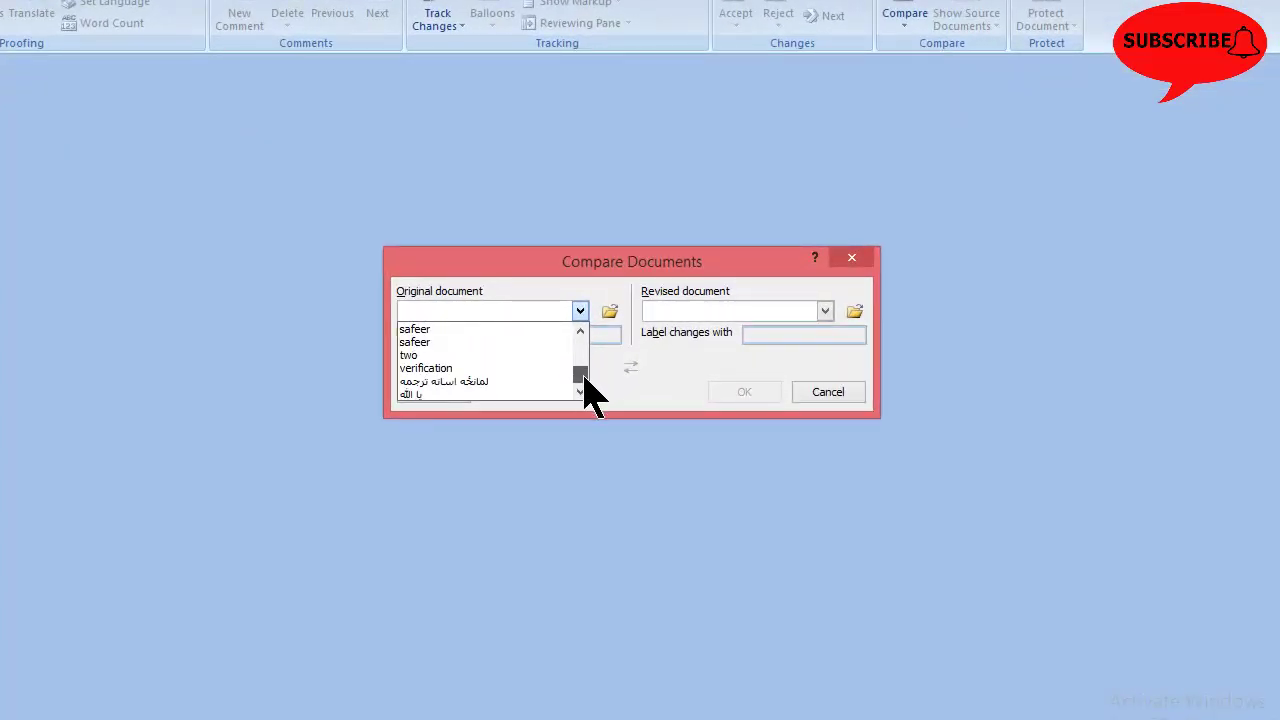
{"action": "left_click_drag", "start_coordinate": [583, 375], "coordinate": [582, 366]}
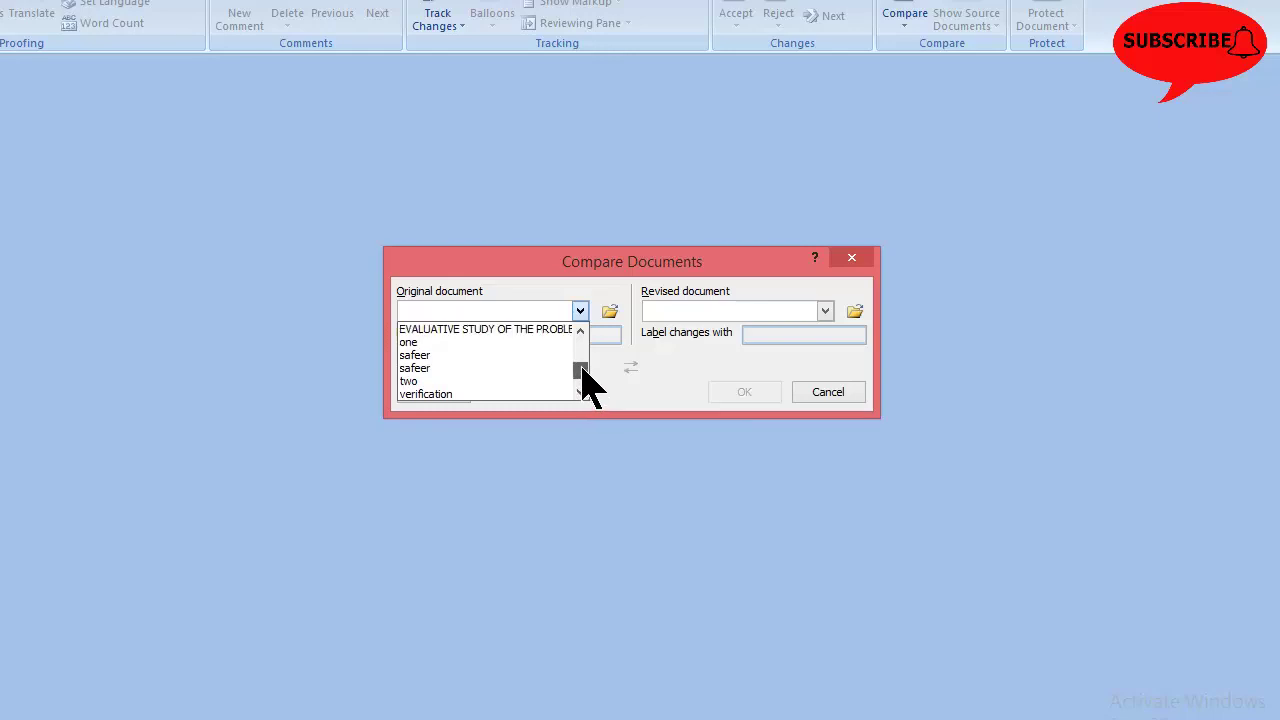
{"action": "left_click", "coordinate": [402, 342]}
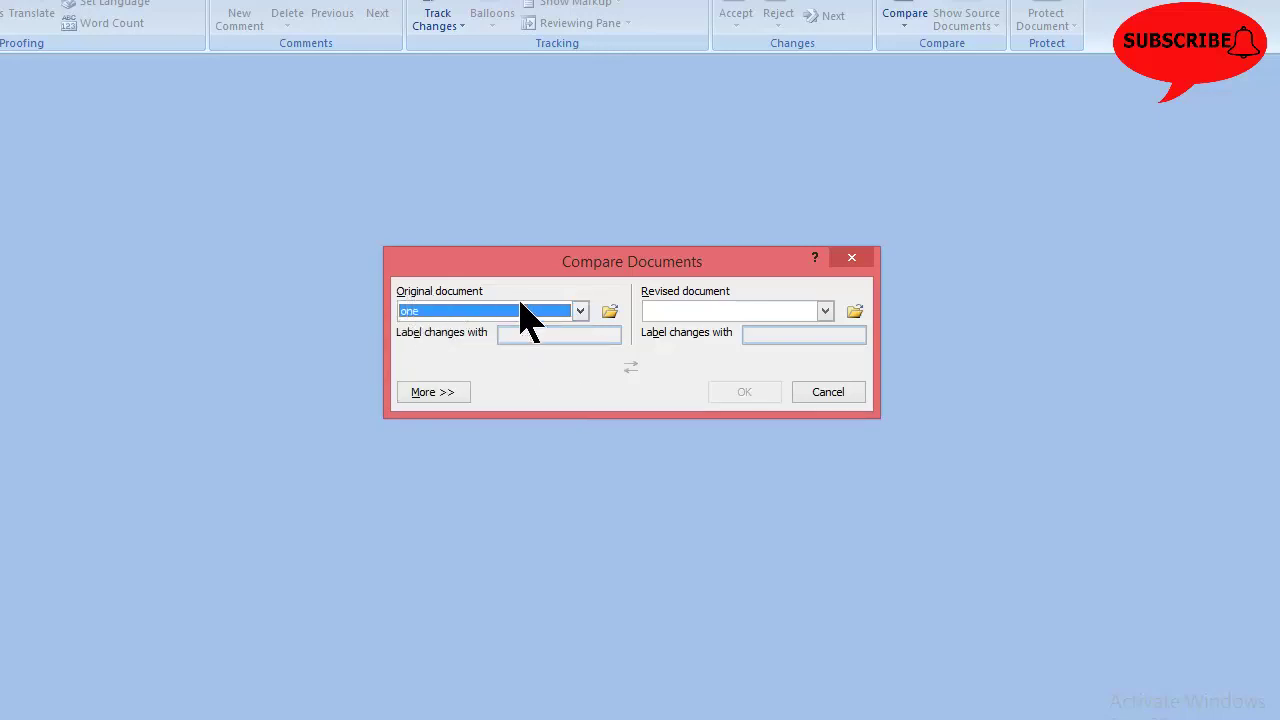
- Choose 'two' as the revised document, labelled CSIT, and run the comparison
{"action": "left_click", "coordinate": [824, 312]}
{"action": "left_click_drag", "start_coordinate": [829, 348], "coordinate": [829, 378]}
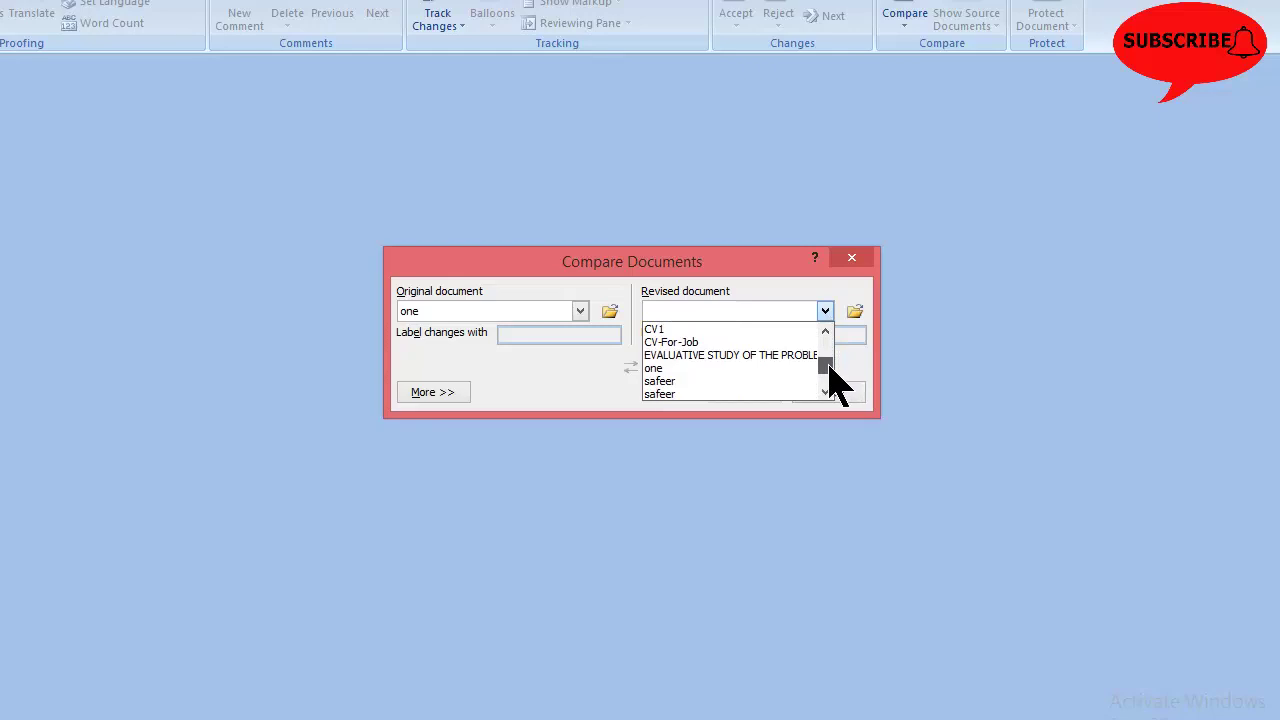
{"action": "left_click", "coordinate": [658, 355]}
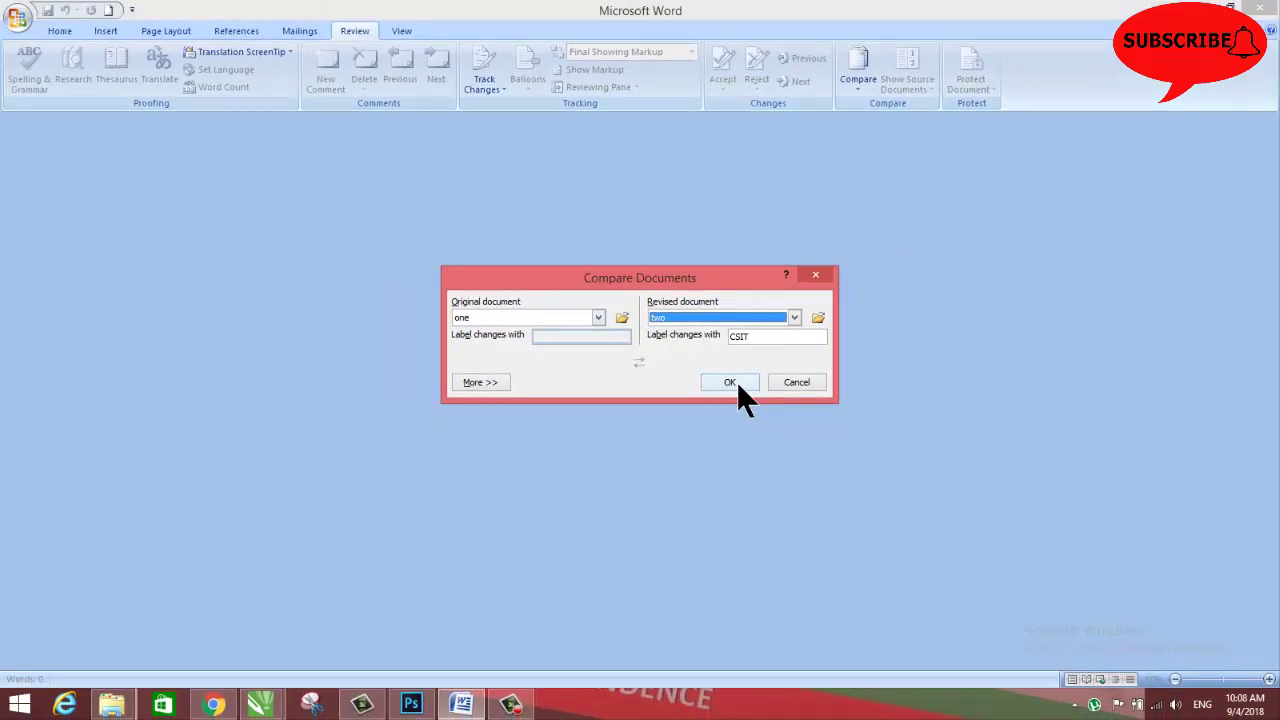
{"action": "left_click", "coordinate": [736, 381]}
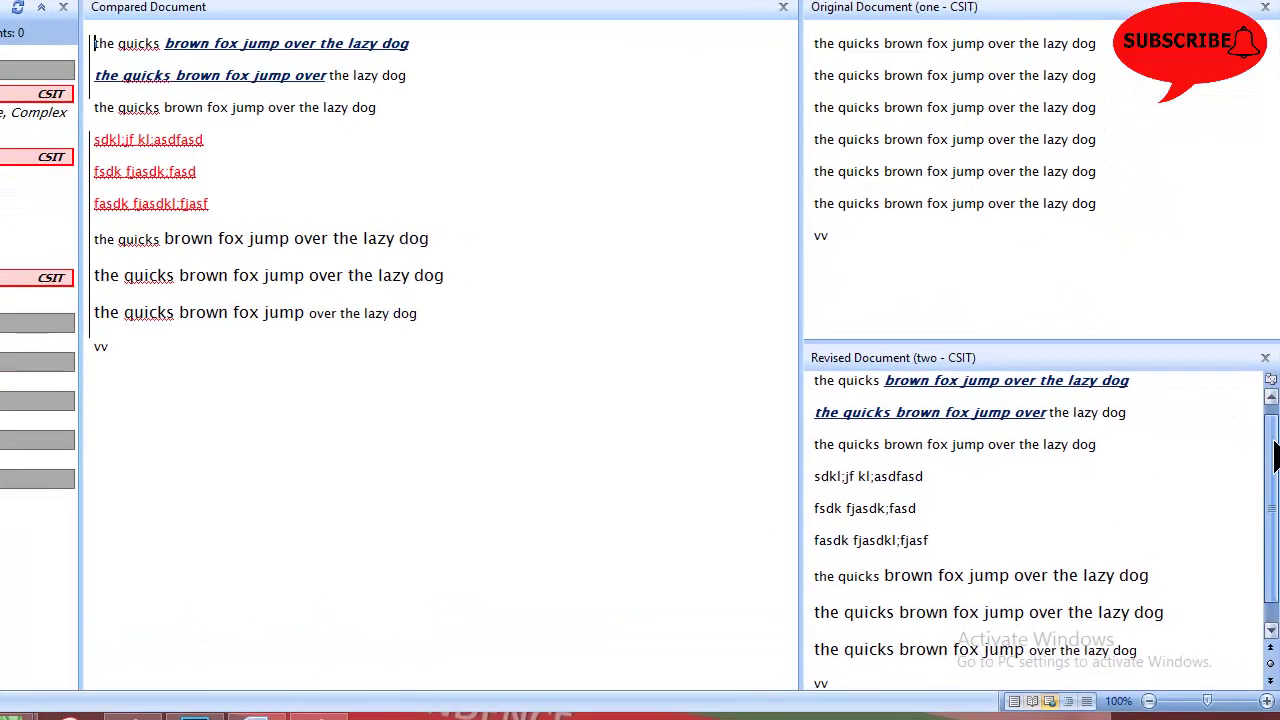
{"action": "left_click_drag", "start_coordinate": [1275, 450], "coordinate": [1275, 460]}
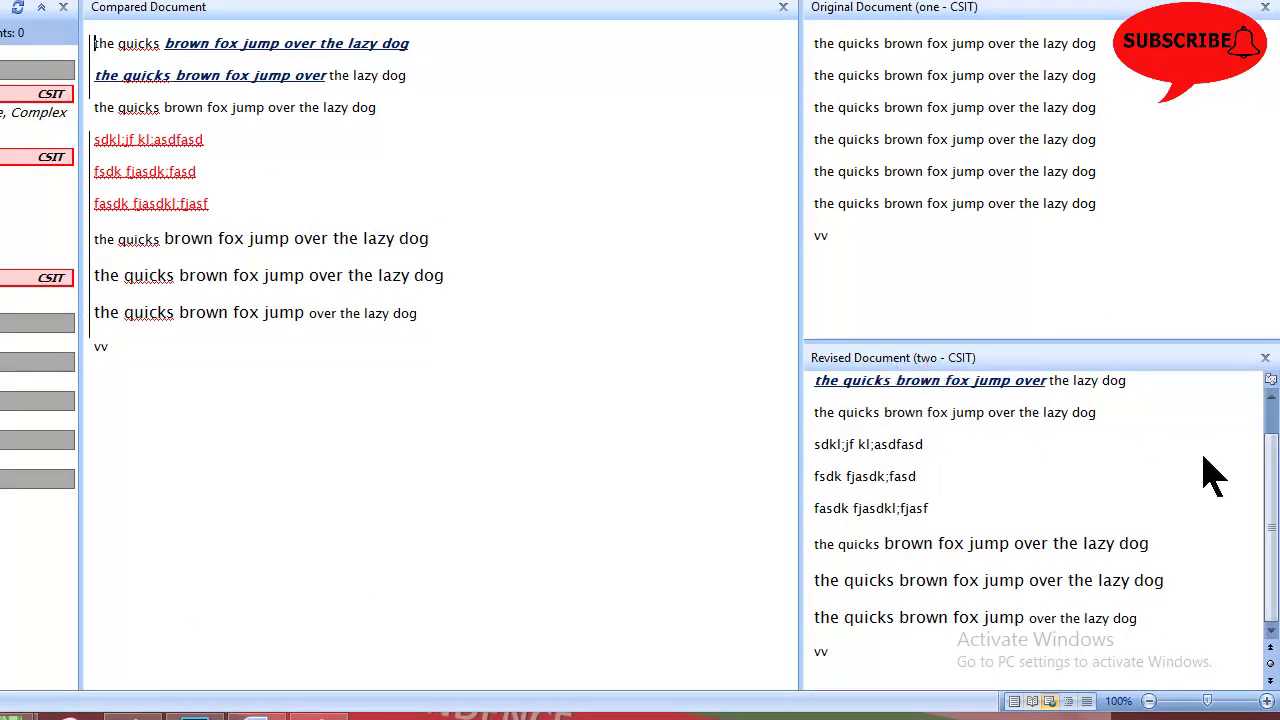
{"action": "left_click_drag", "start_coordinate": [1273, 468], "coordinate": [1265, 423]}
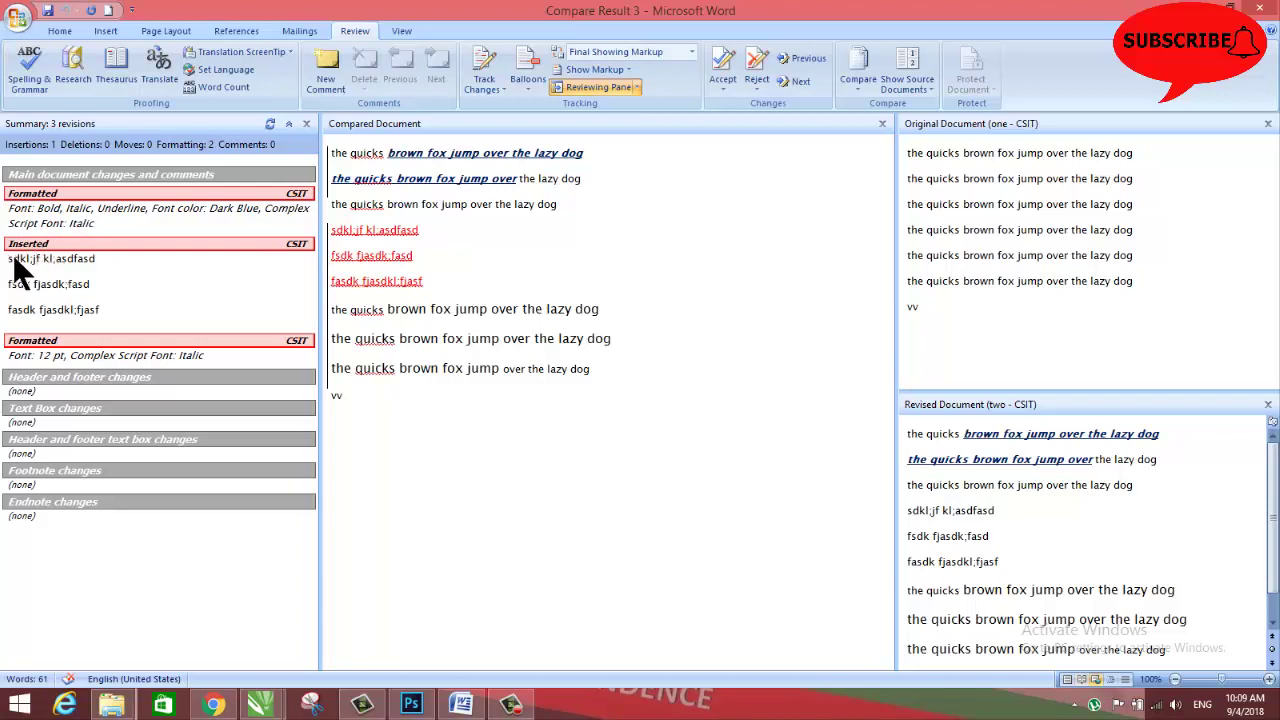
{"action": "left_click_drag", "start_coordinate": [14, 258], "coordinate": [86, 312]}
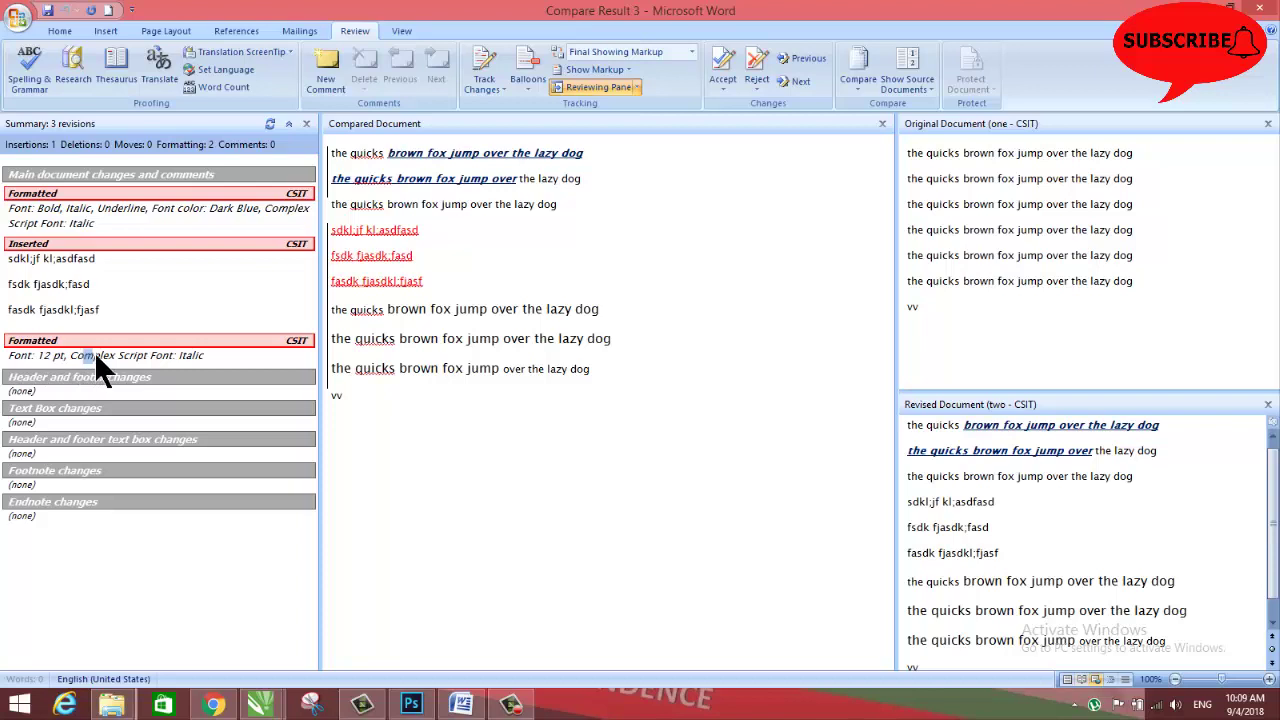
{"action": "left_click_drag", "start_coordinate": [70, 355], "coordinate": [204, 355]}
{"action": "left_click", "coordinate": [186, 355]}
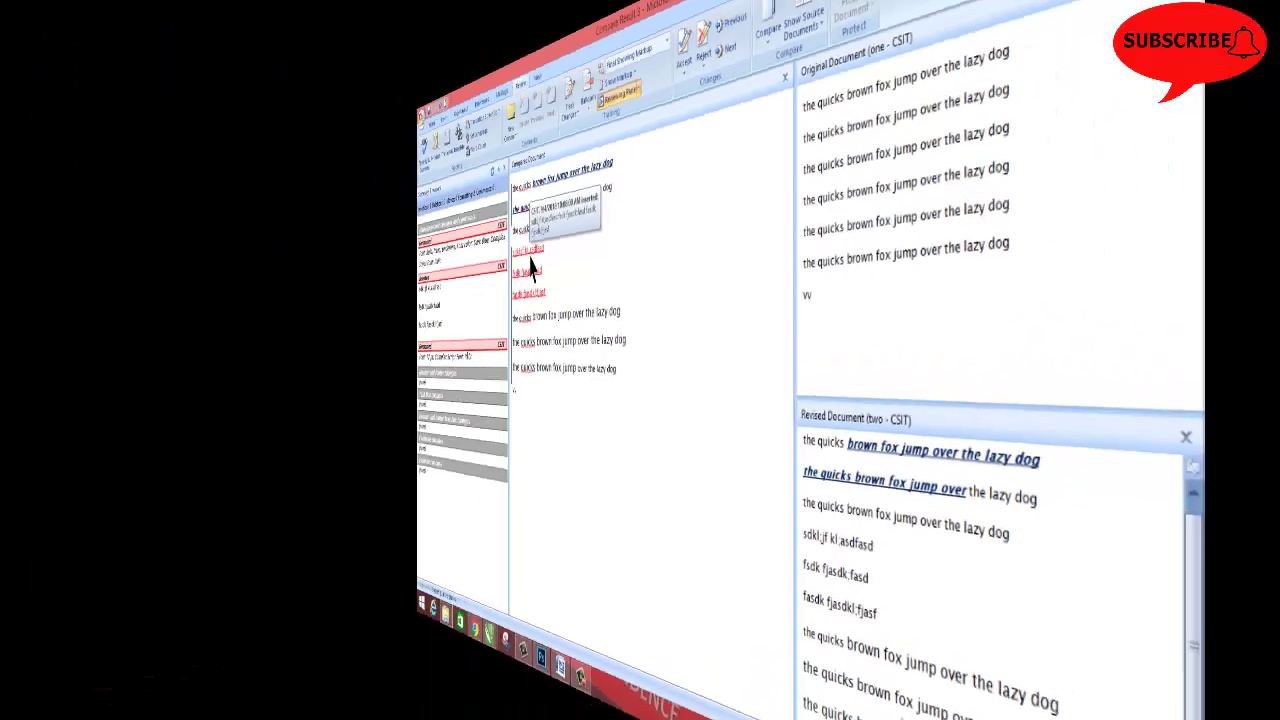
{"action": "mouse_move", "coordinate": [383, 240]}
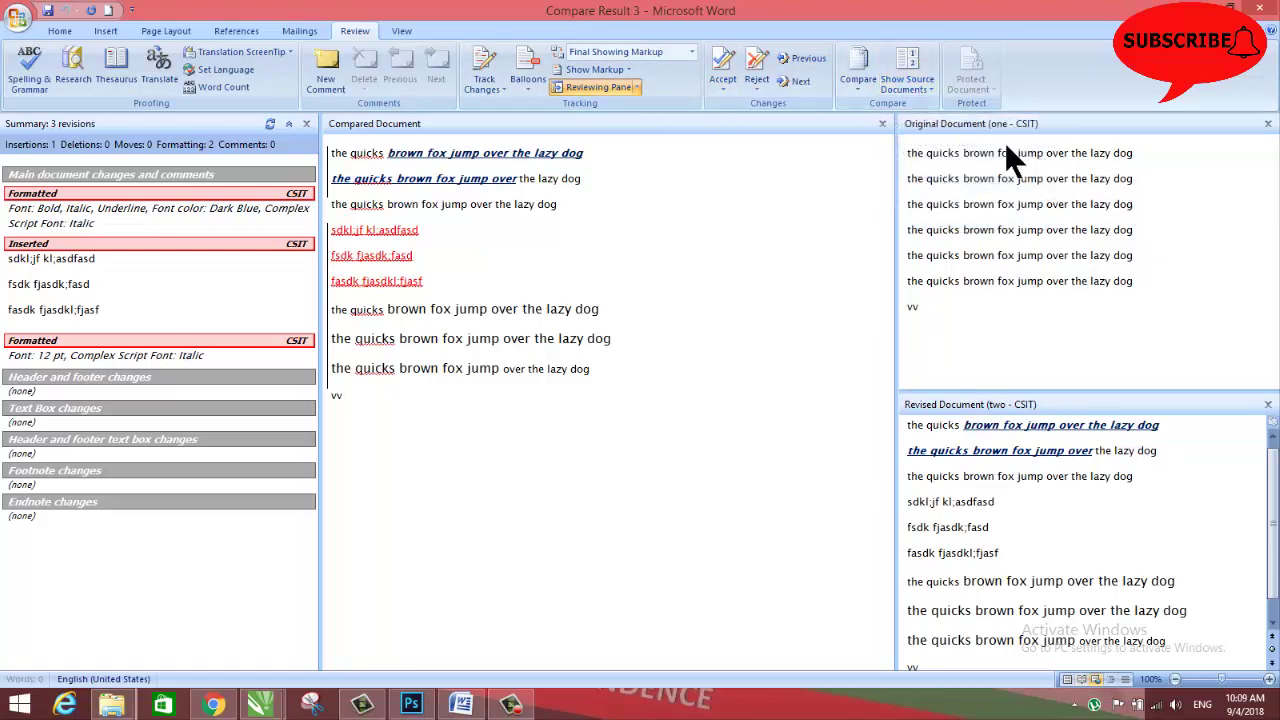
{"action": "left_click", "coordinate": [915, 83]}
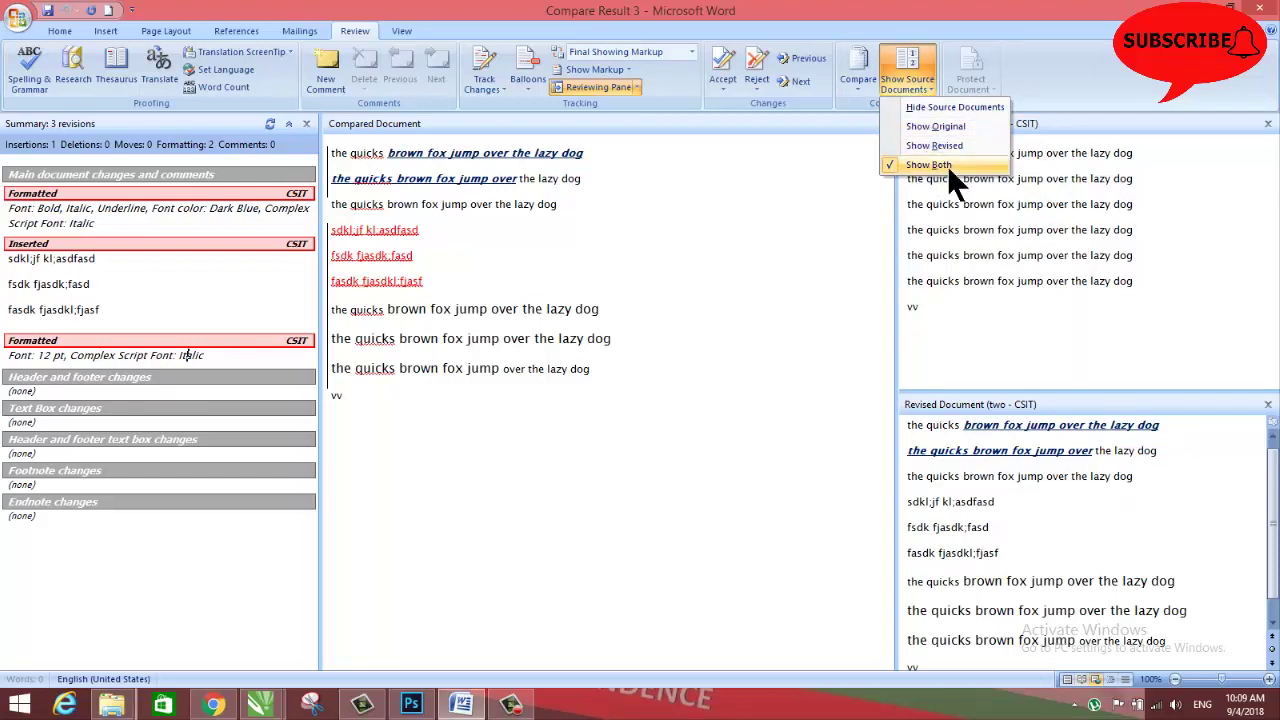
{"action": "left_click", "coordinate": [925, 107]}
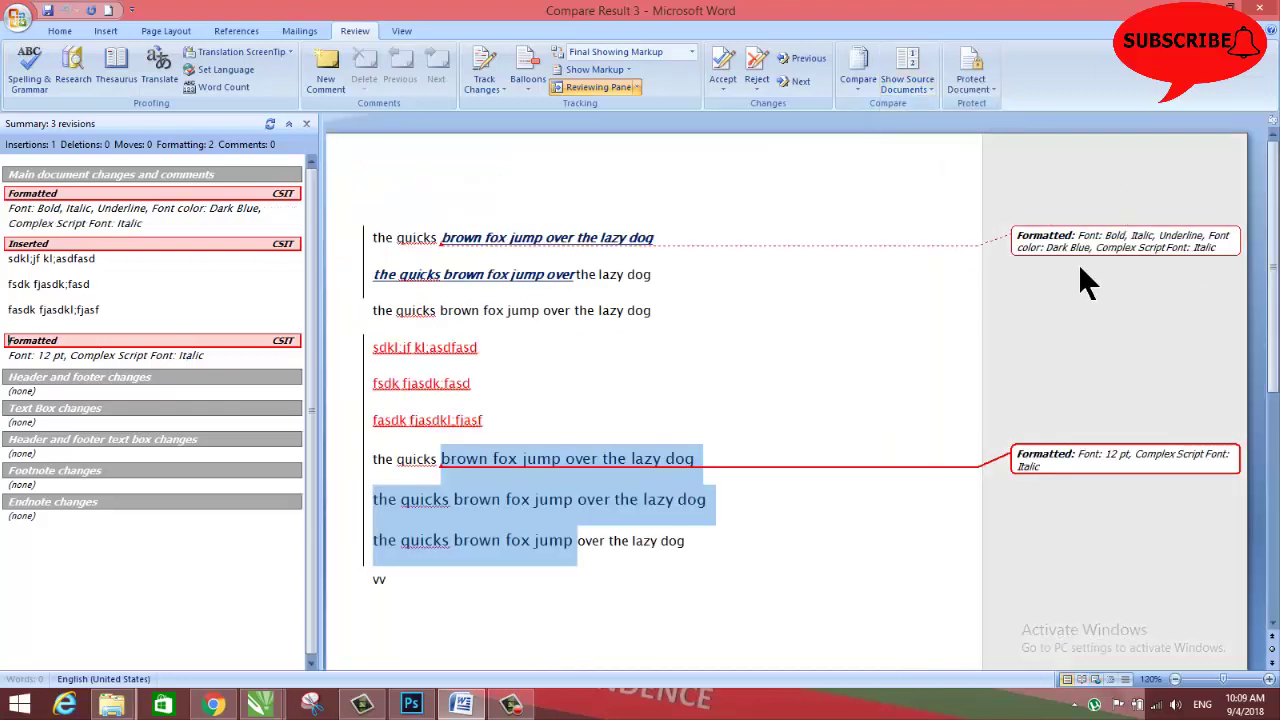
{"action": "left_click", "coordinate": [914, 84]}
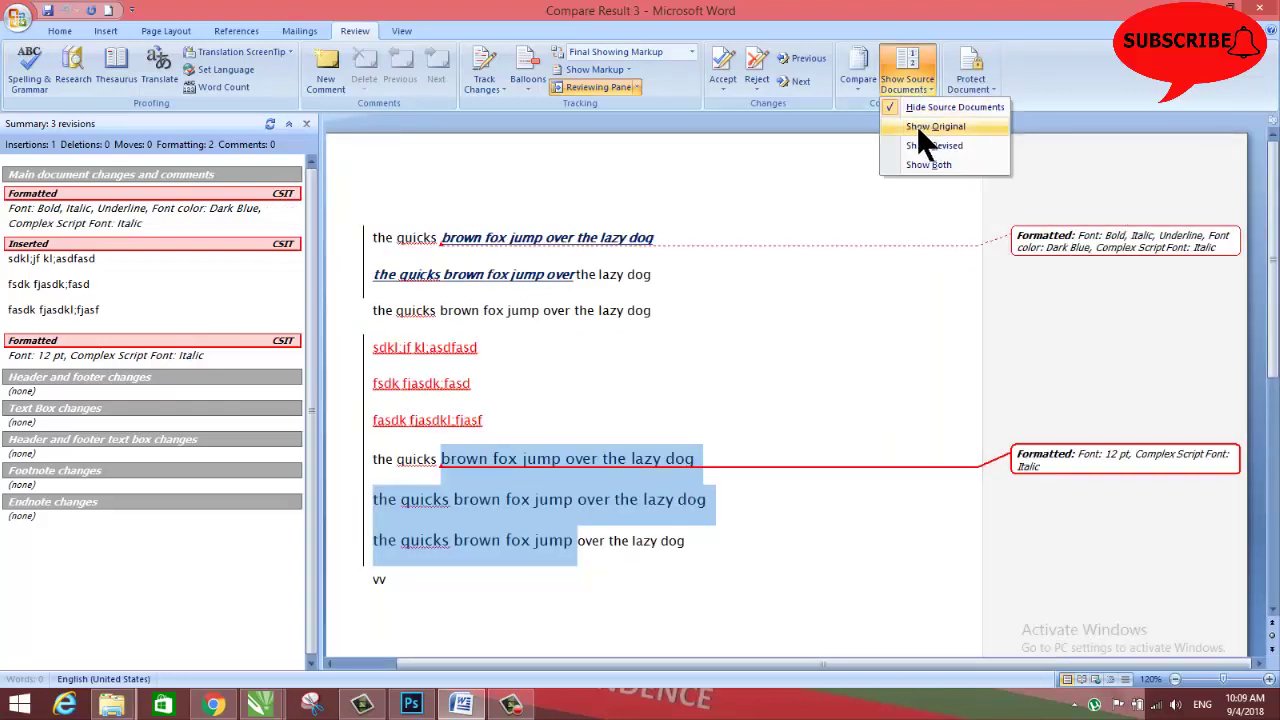
{"action": "left_click", "coordinate": [916, 125]}
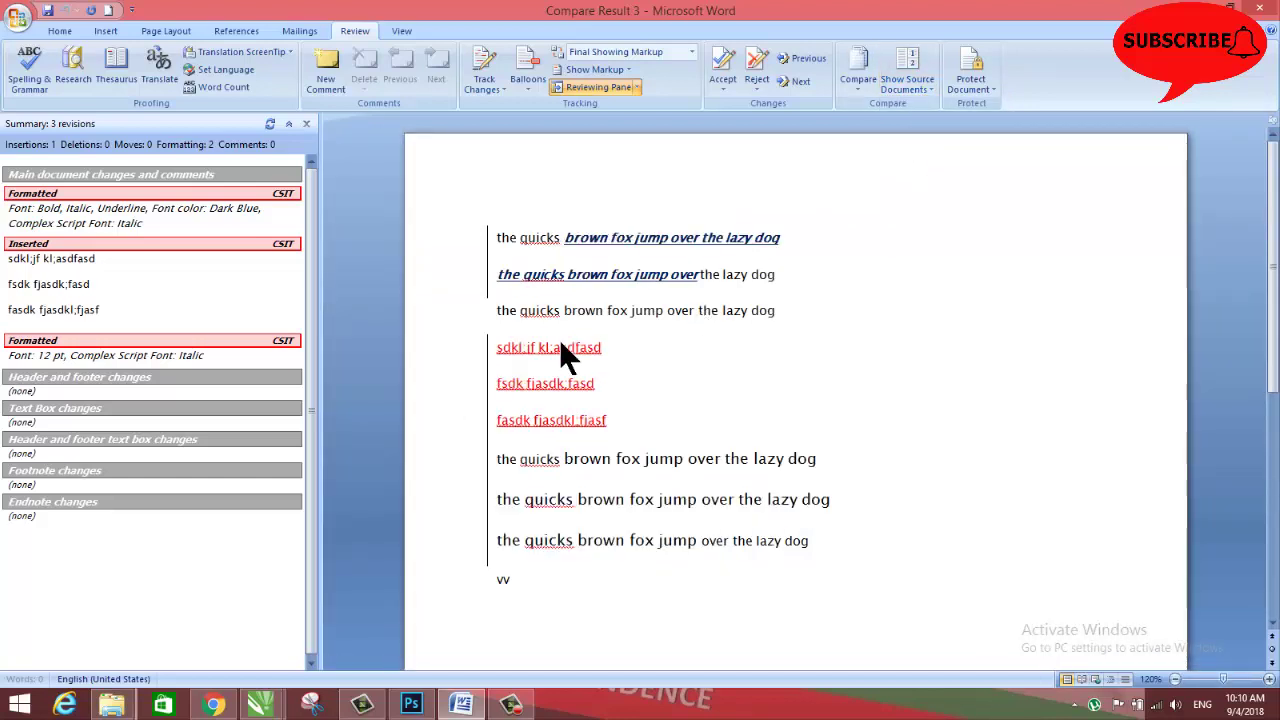
{"action": "left_click", "coordinate": [929, 90]}
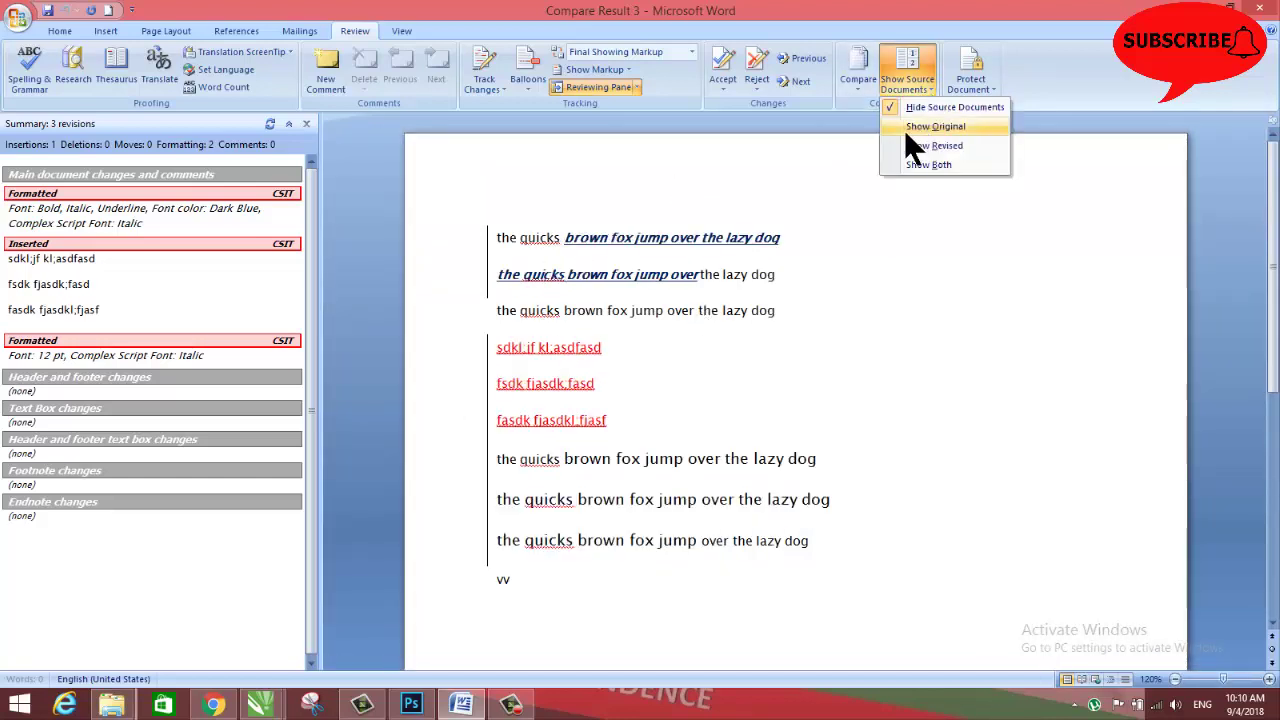
{"action": "left_click", "coordinate": [905, 127]}
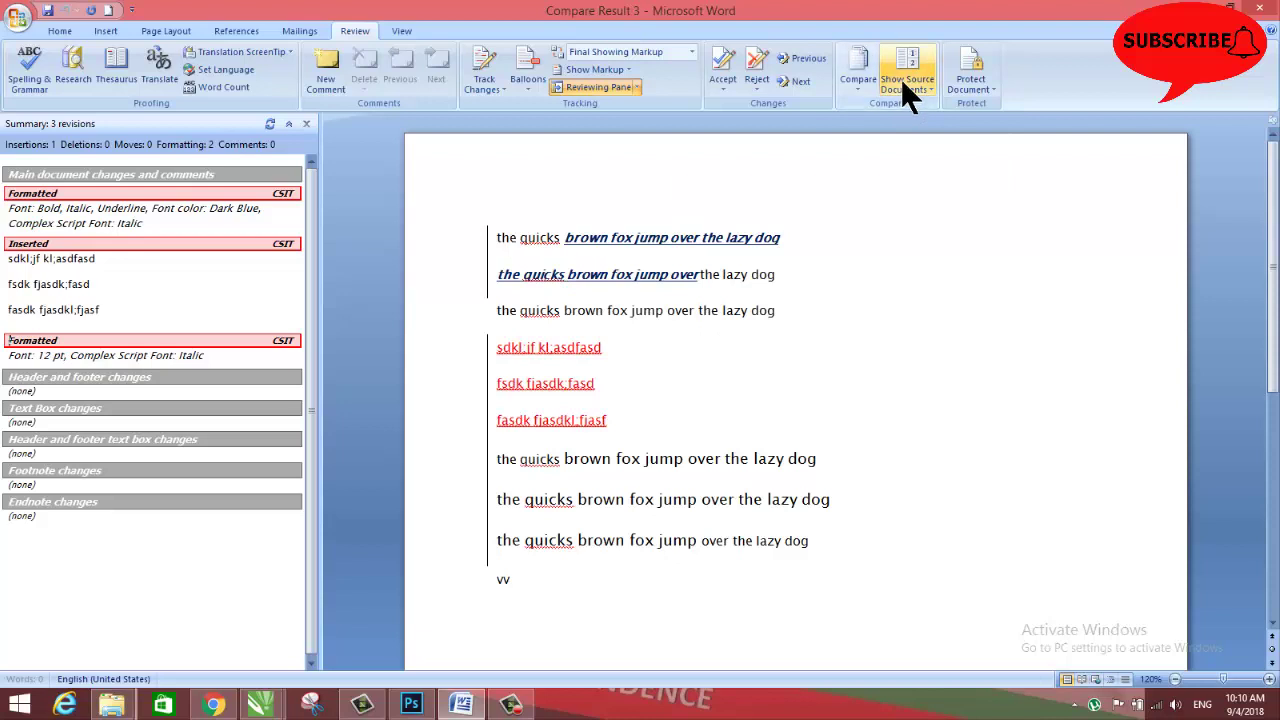
{"action": "left_click", "coordinate": [902, 84]}
{"action": "left_click", "coordinate": [892, 124]}
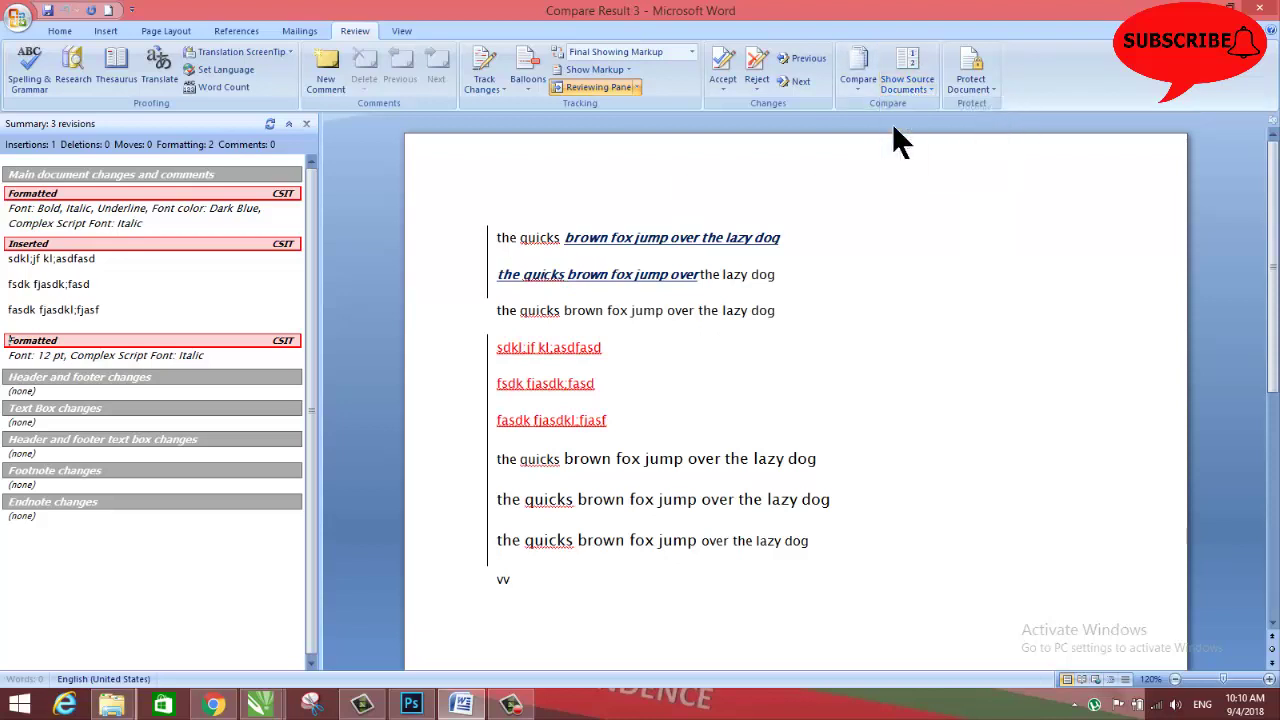
{"action": "left_click", "coordinate": [927, 88]}
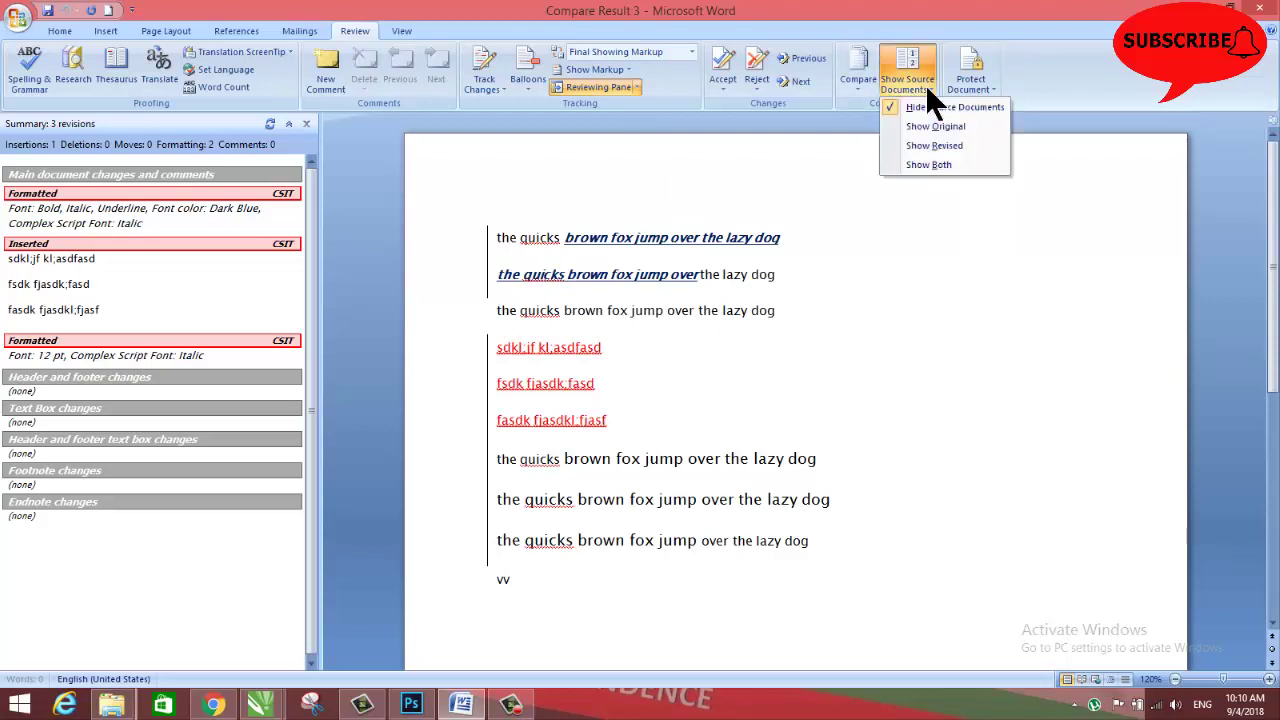
{"action": "left_click", "coordinate": [932, 163]}
{"action": "left_click", "coordinate": [658, 310]}
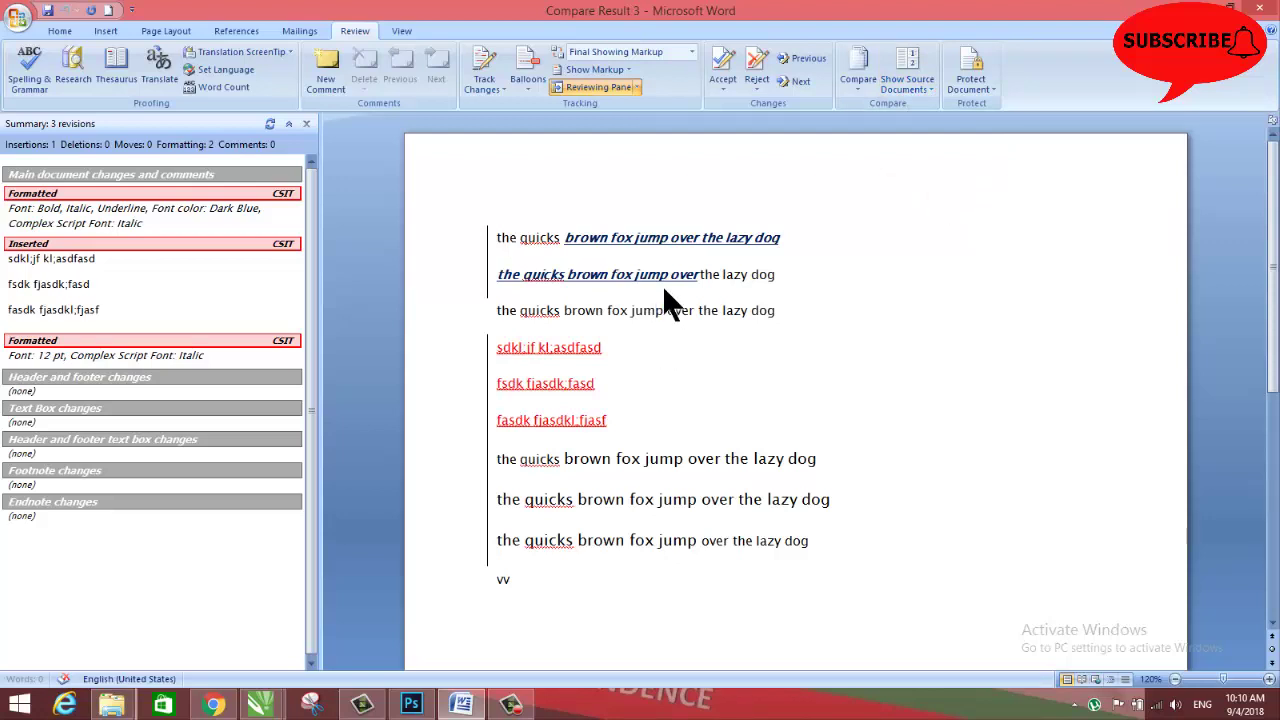
{"action": "left_click", "coordinate": [309, 124]}
{"action": "left_click", "coordinate": [916, 95]}
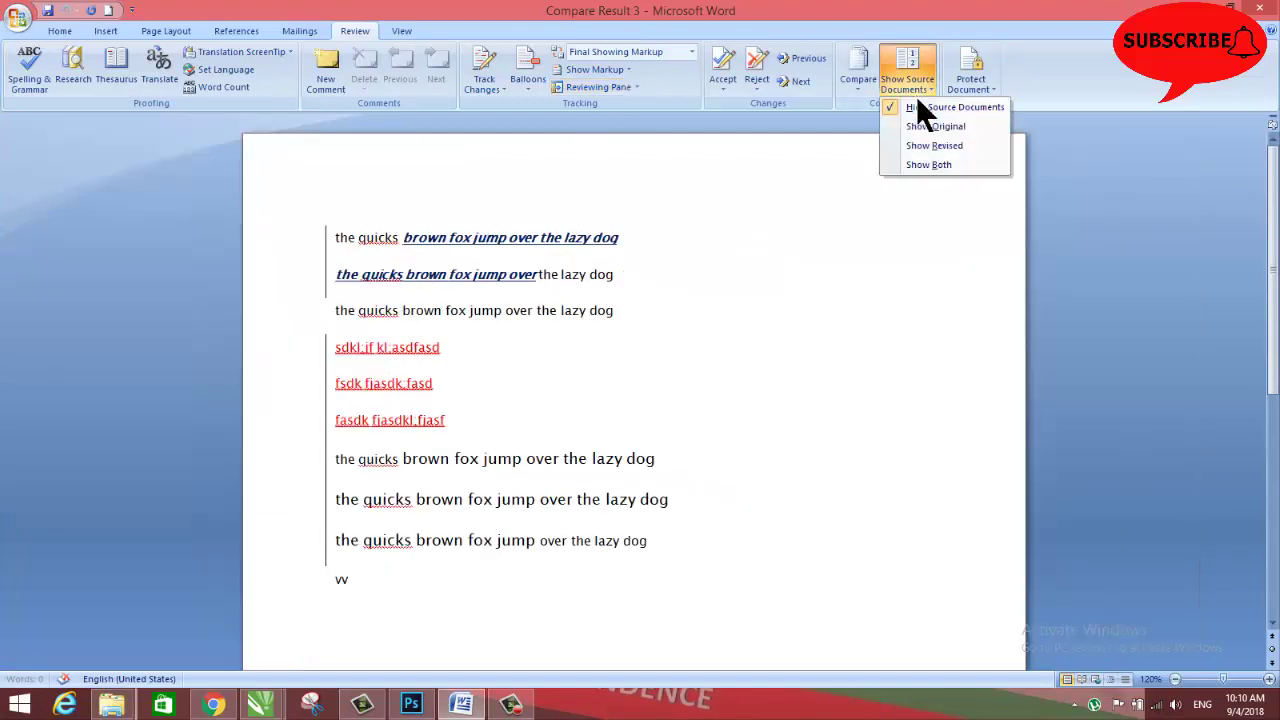
{"action": "left_click", "coordinate": [913, 126]}
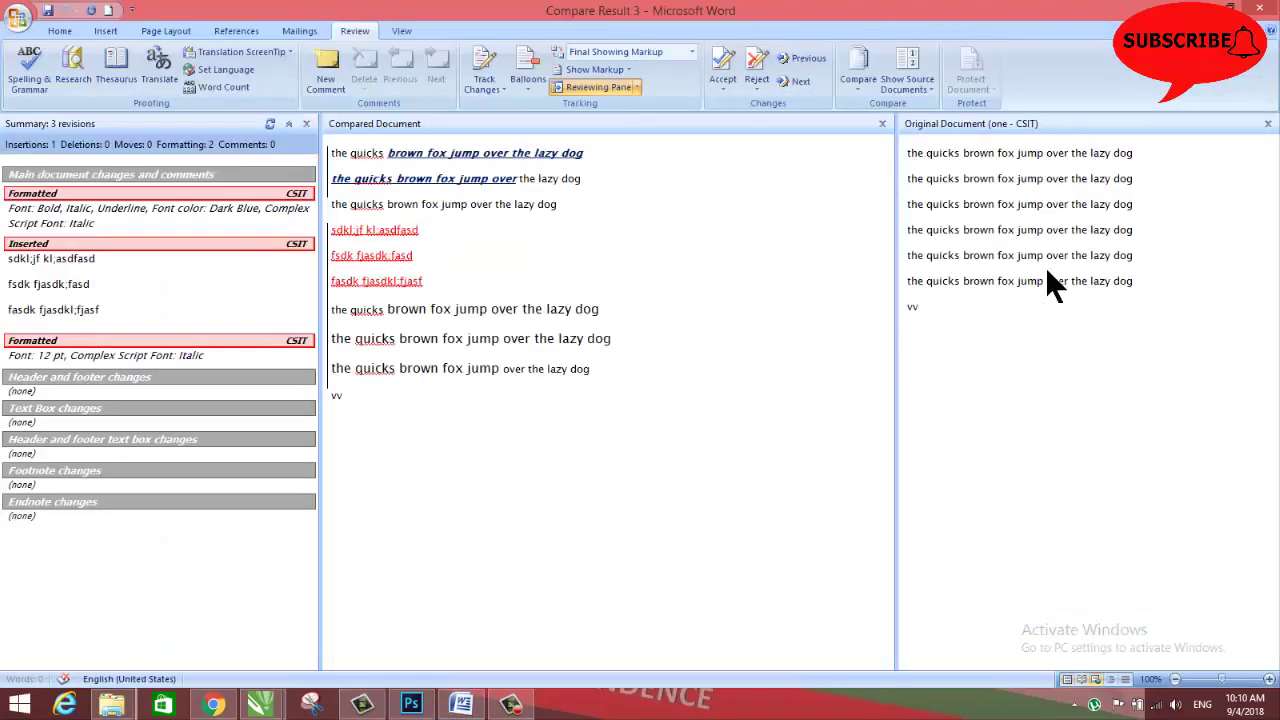
{"action": "left_click", "coordinate": [905, 80]}
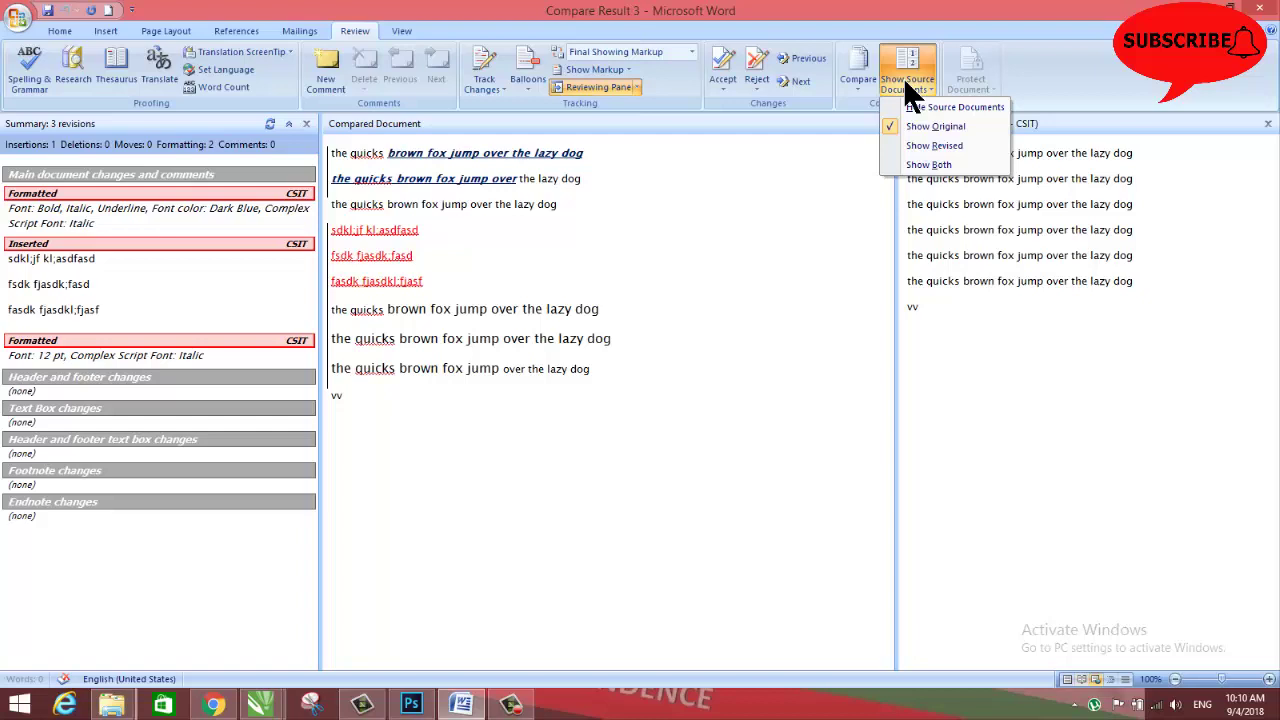
{"action": "left_click", "coordinate": [930, 146]}
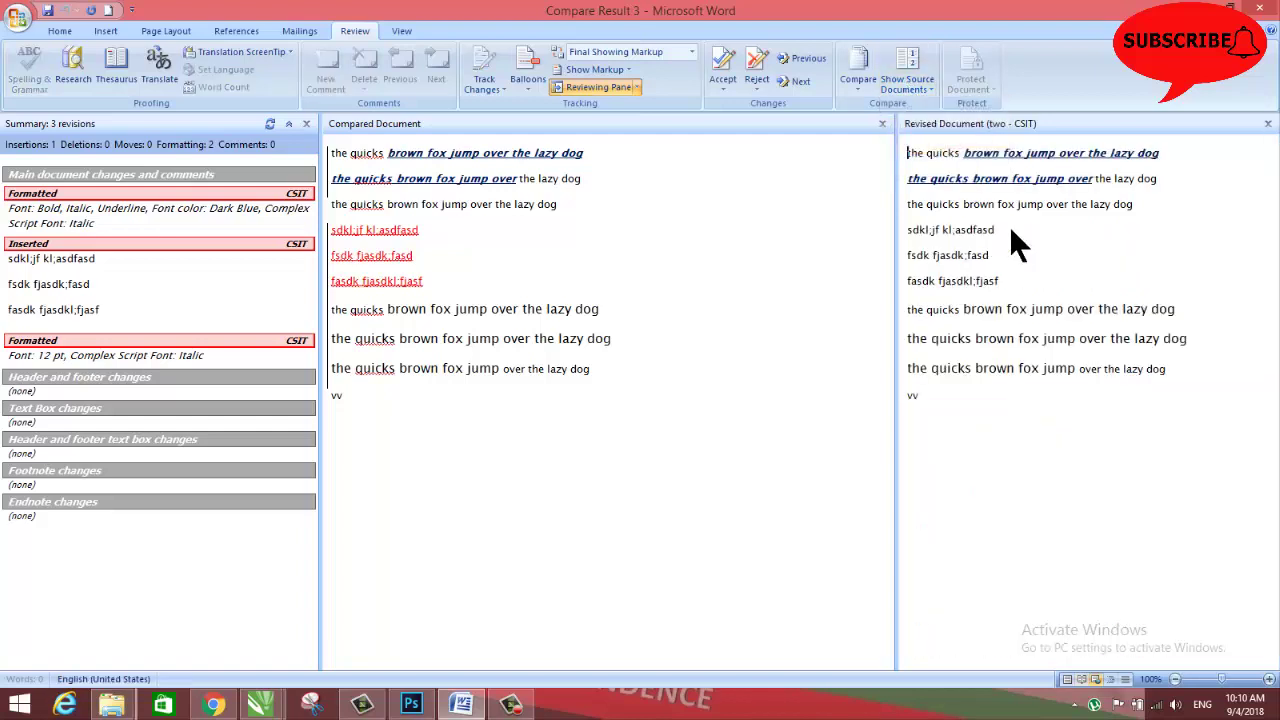
{"action": "left_click", "coordinate": [910, 80]}
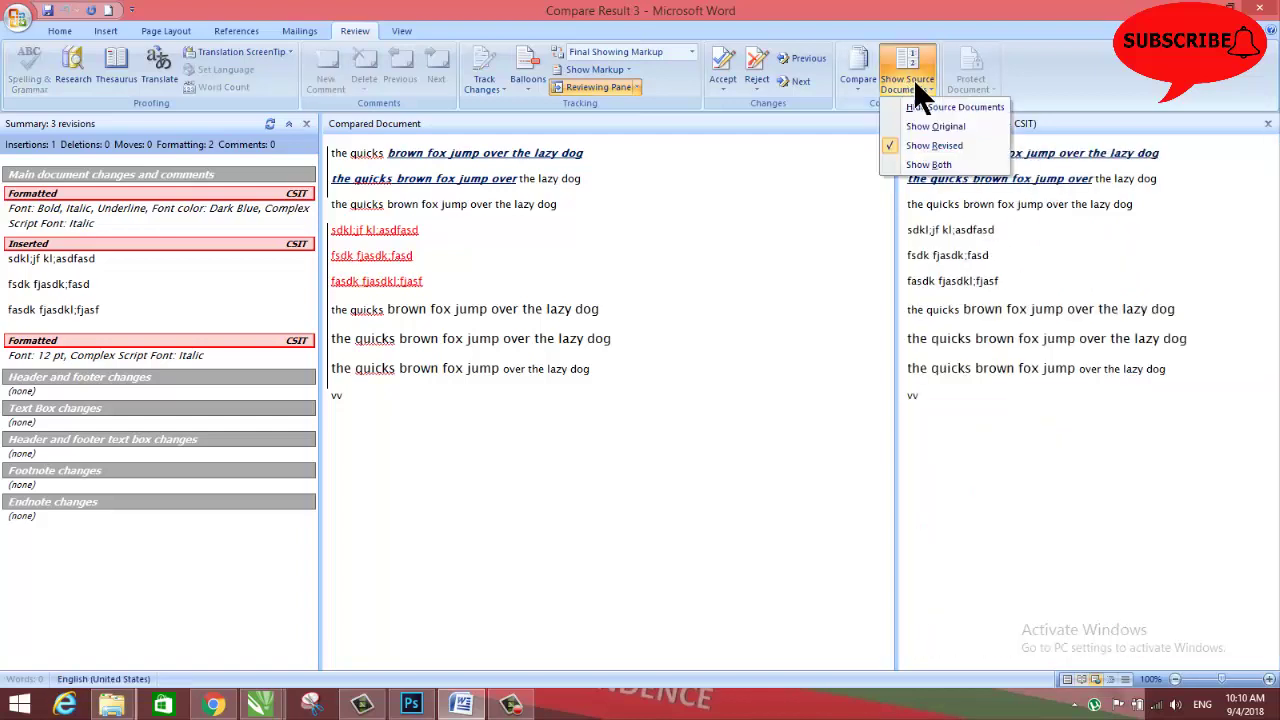
{"action": "left_click", "coordinate": [935, 166]}
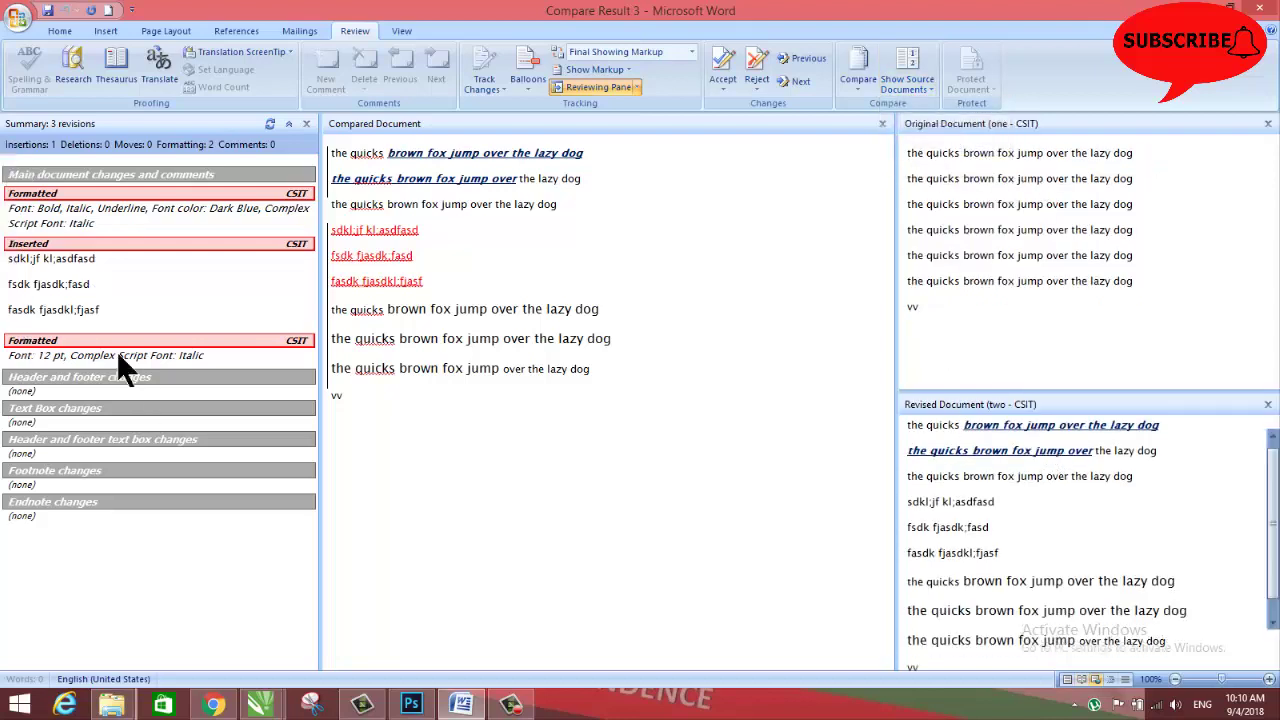
{"action": "left_click", "coordinate": [590, 87]}
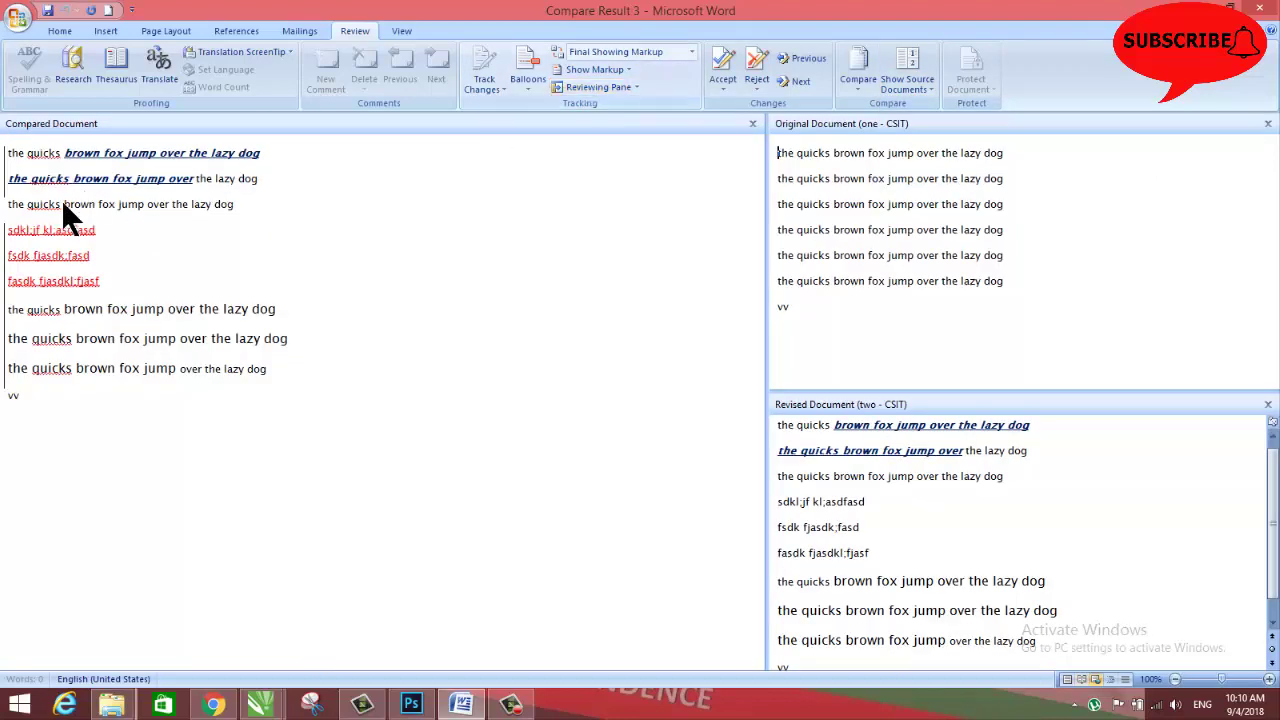
{"action": "left_click", "coordinate": [590, 87]}
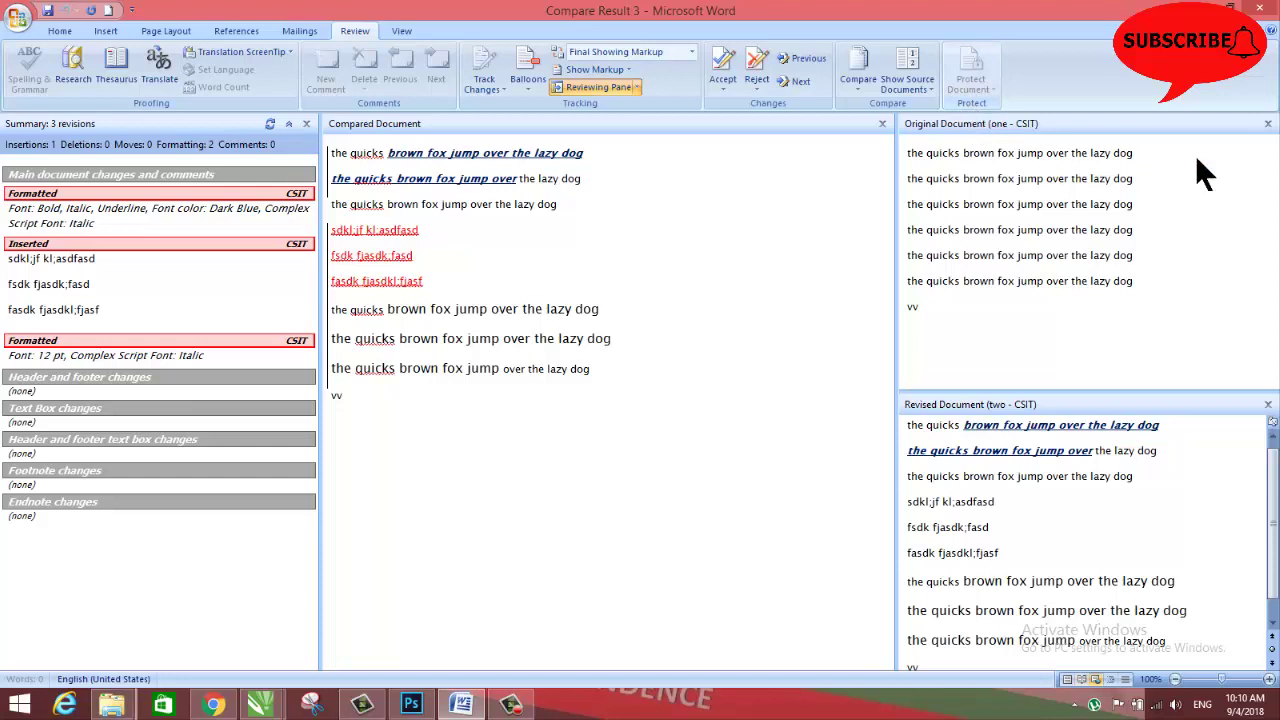
- Close the Original Document and Revised Document panes beside Compare Result 3
{"action": "left_click", "coordinate": [1268, 123]}
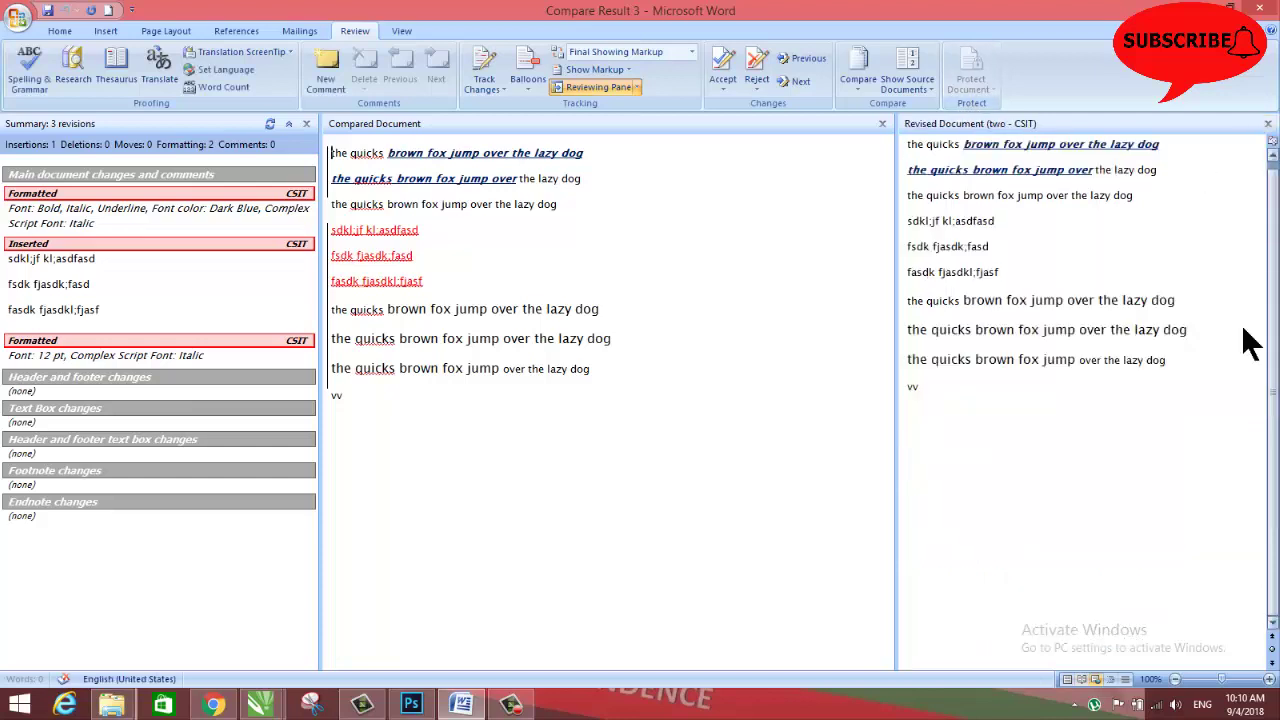
{"action": "left_click", "coordinate": [1267, 124]}
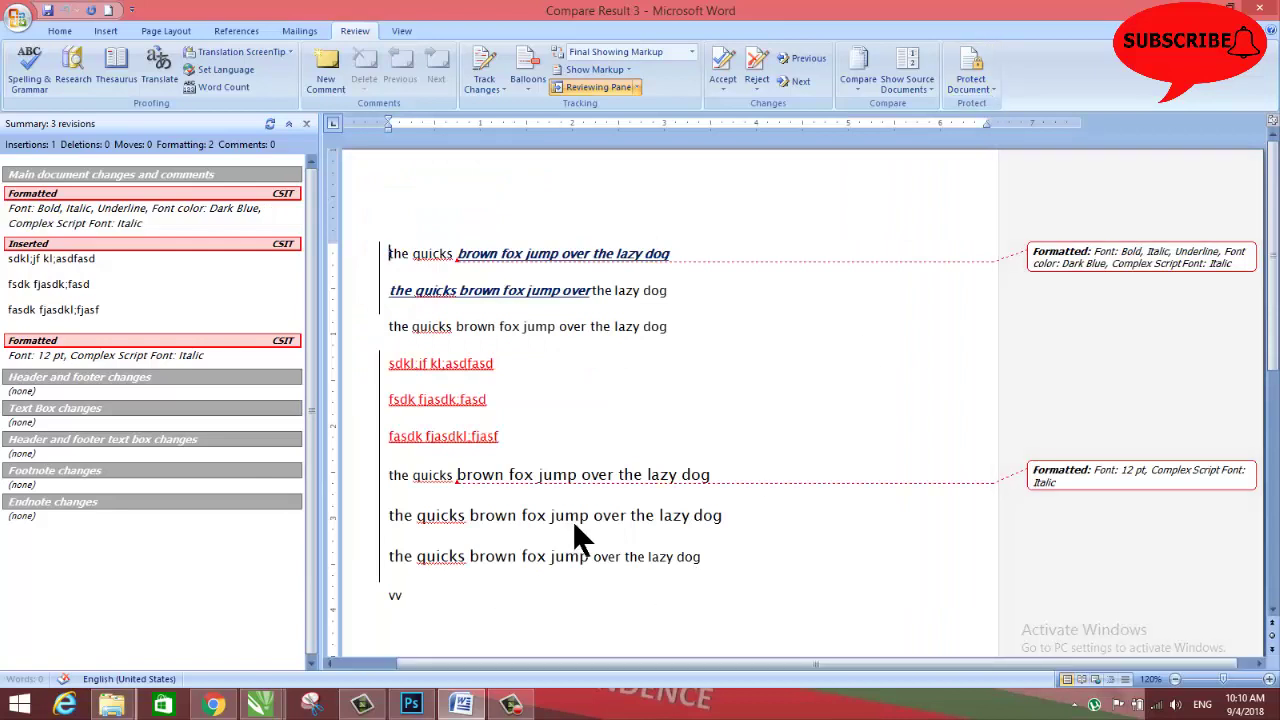
{"action": "mouse_move", "coordinate": [566, 564]}
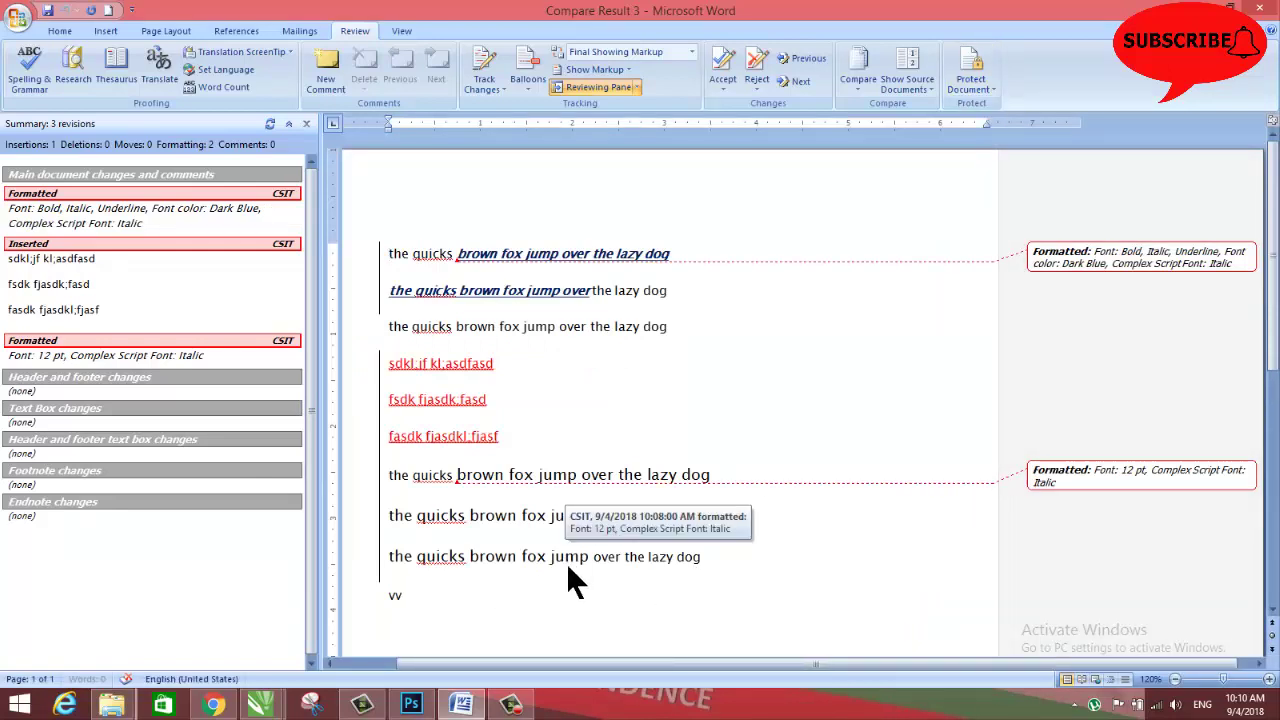